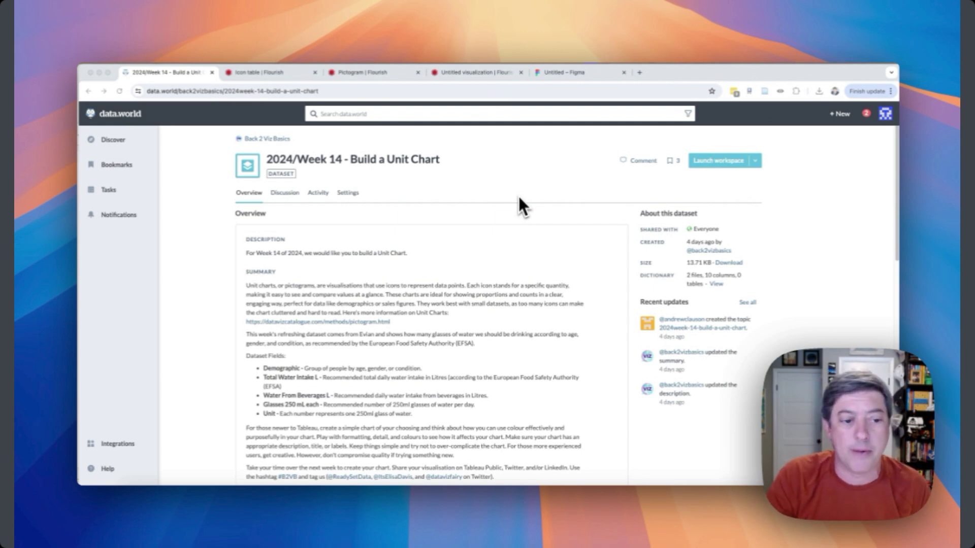
- Read the unit chart challenge summary, and switch to Excel to review the raw water intake records by demographic
{"action": "scroll", "coordinate": [519, 199], "scroll_direction": "down", "scroll_amount": 2}
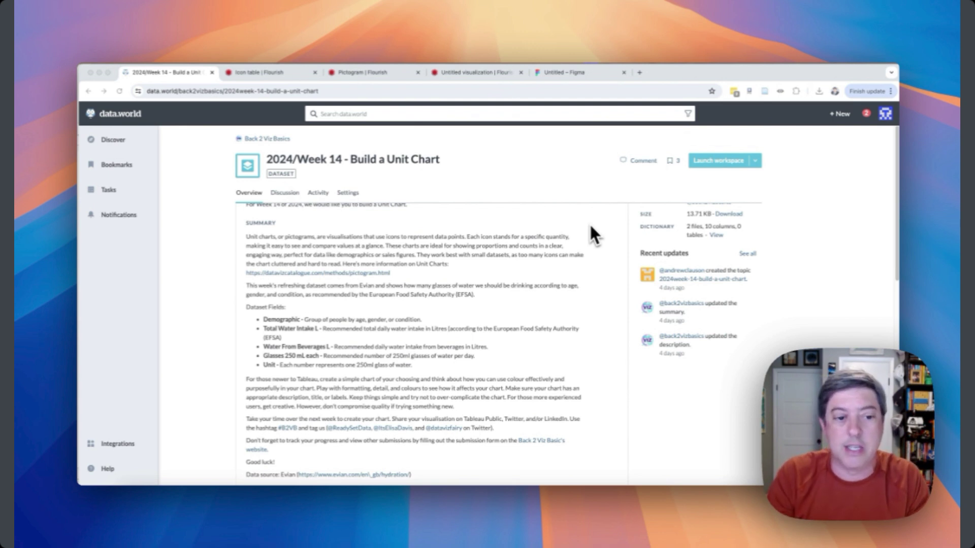
{"action": "key", "text": "super+Tab"}
{"action": "key", "text": "super+Tab"}
{"action": "key", "text": "super+Tab"}
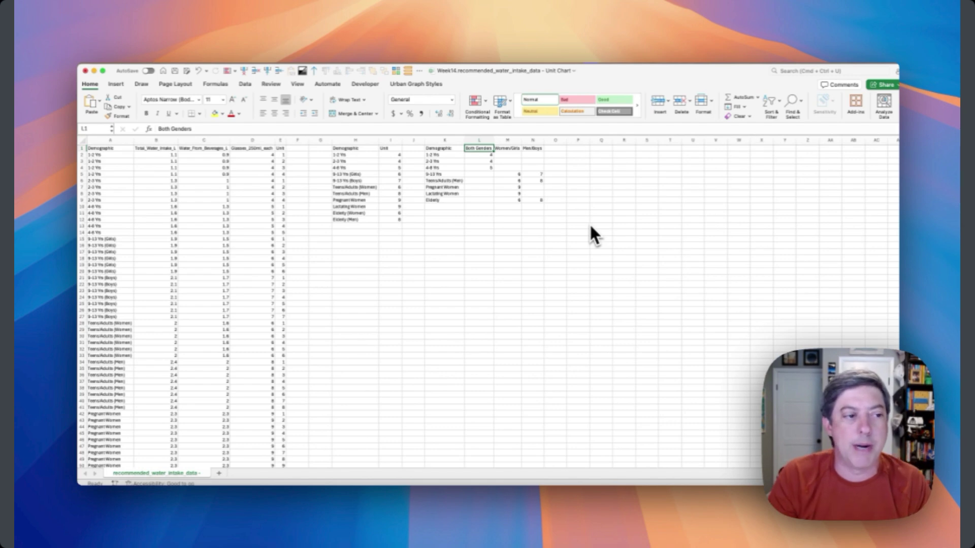
{"action": "left_click_drag", "start_coordinate": [102, 154], "coordinate": [114, 219]}
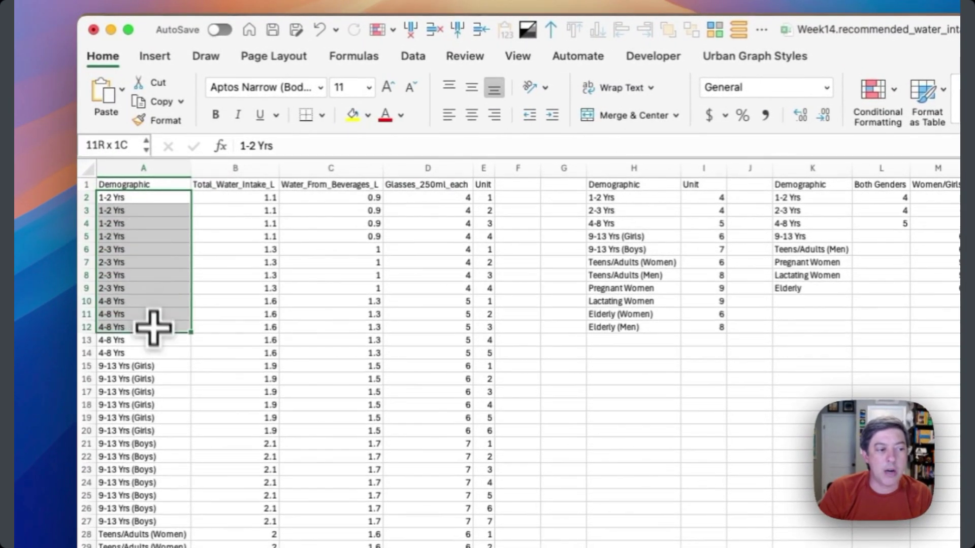
{"action": "left_click_drag", "start_coordinate": [153, 328], "coordinate": [490, 359]}
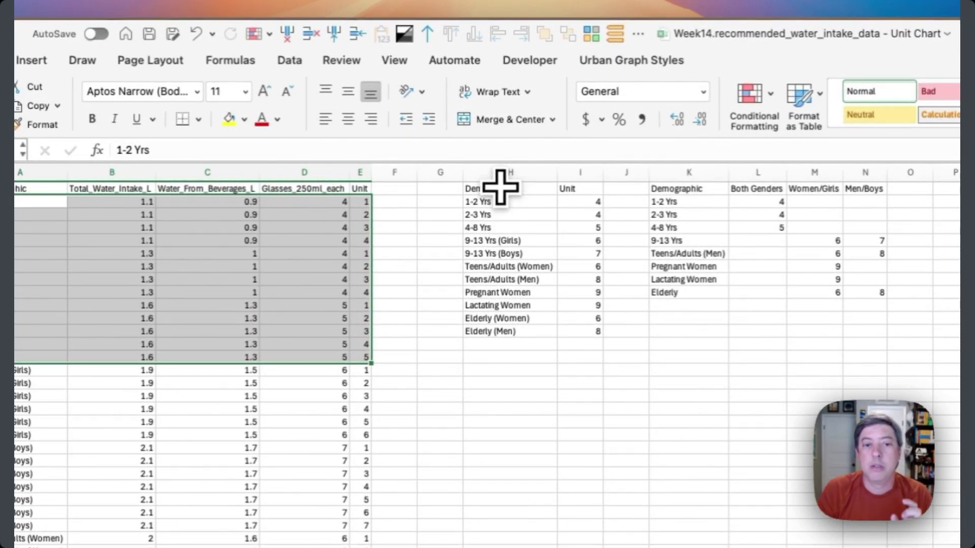
- Examine the Demographic and Unit summary table with its MAXIFS formula, and the table splitting units by gender
{"action": "left_click_drag", "start_coordinate": [500, 189], "coordinate": [595, 329]}
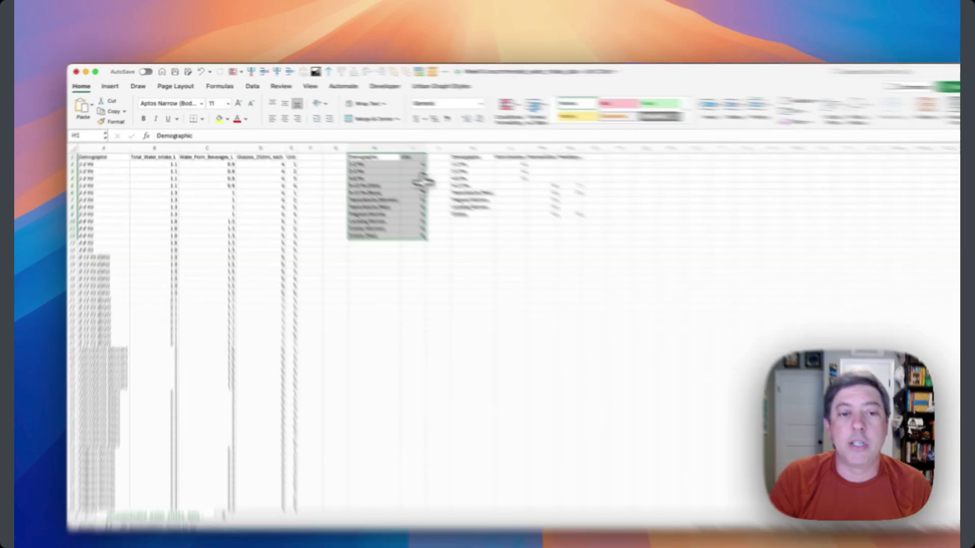
{"action": "left_click", "coordinate": [391, 154]}
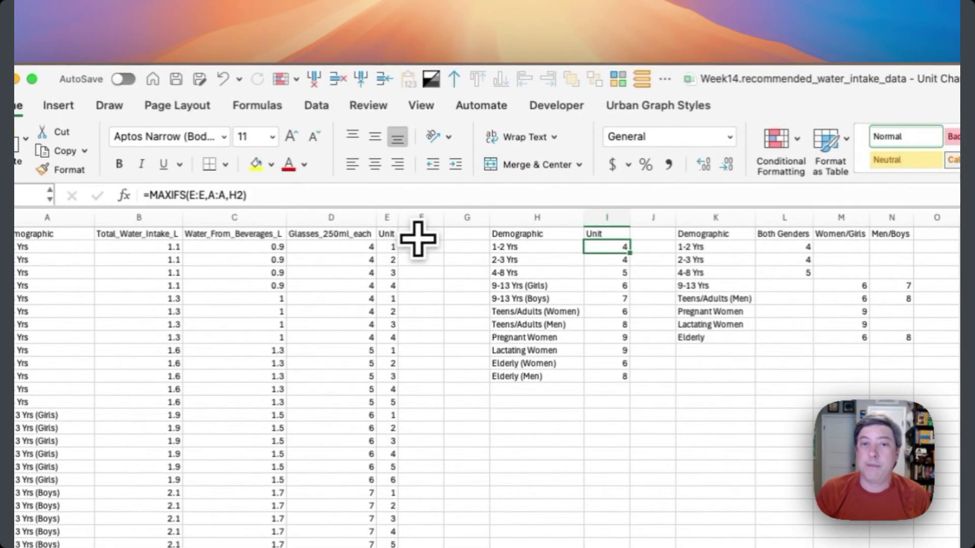
{"action": "left_click", "coordinate": [367, 198]}
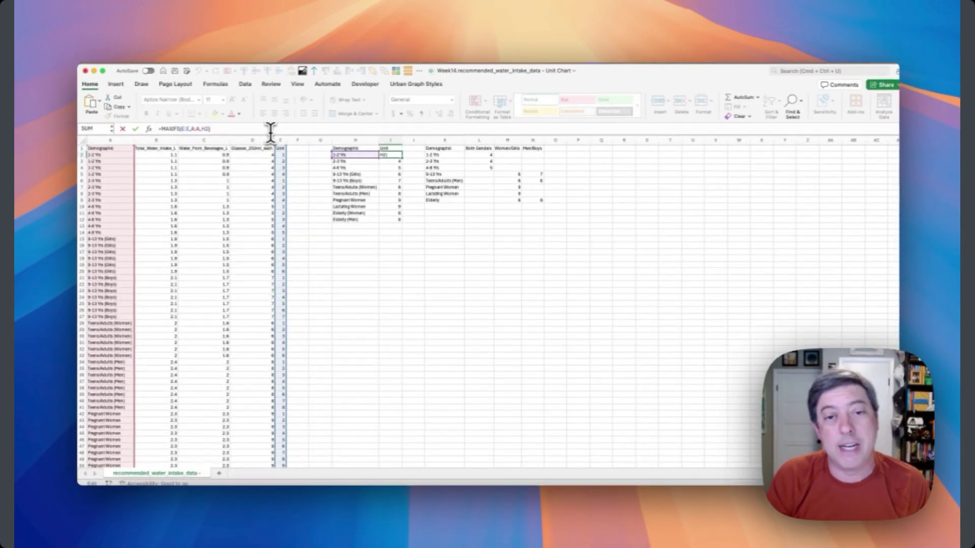
{"action": "mouse_move", "coordinate": [440, 150]}
{"action": "left_mouse_down"}
{"action": "mouse_move", "coordinate": [462, 148]}
{"action": "mouse_move", "coordinate": [537, 192]}
{"action": "left_mouse_up"}
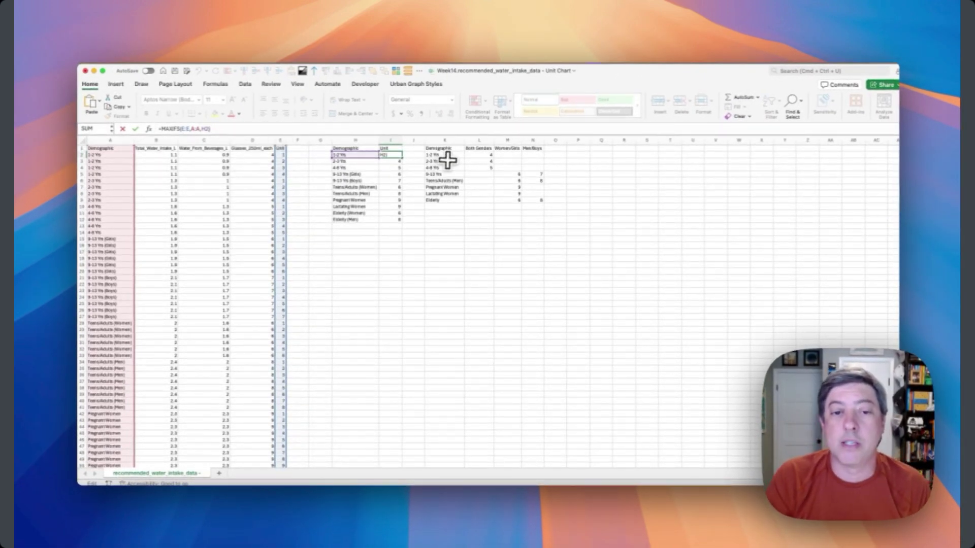
{"action": "left_click_drag", "start_coordinate": [575, 305], "coordinate": [576, 322]}
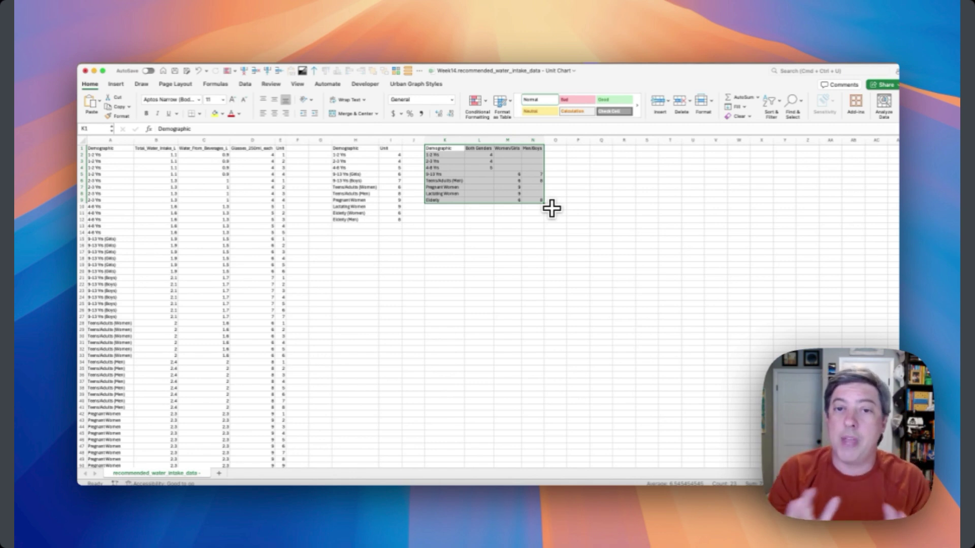
- Switch to the browser and examine the Data and Icons sheets of the finished Flourish pictogram
{"action": "key", "text": "super+Tab"}
{"action": "key", "text": "super+Tab"}
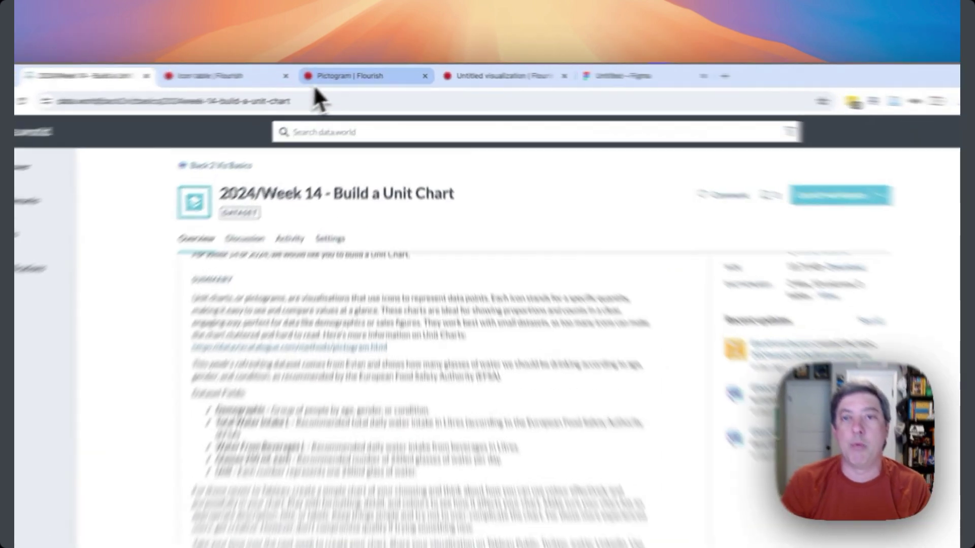
{"action": "left_click", "coordinate": [351, 82]}
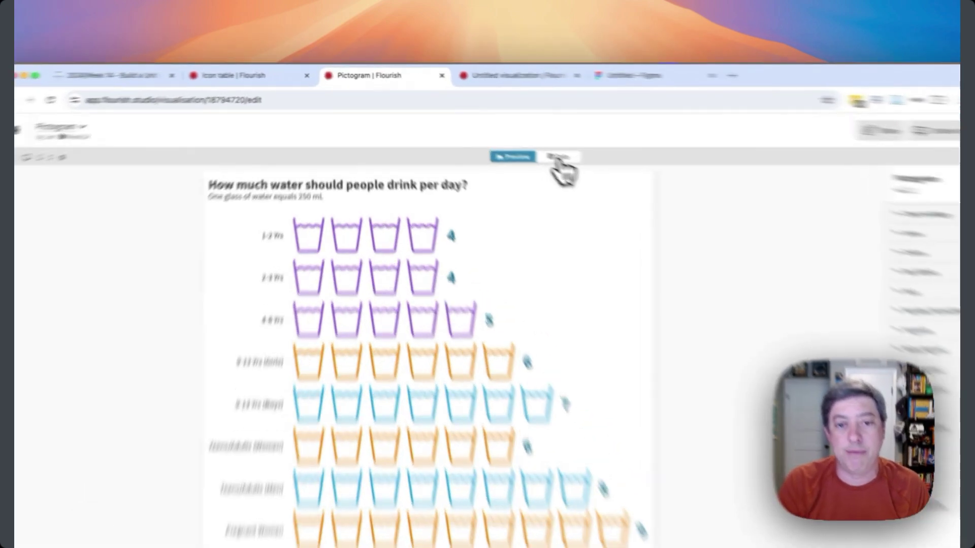
{"action": "left_click", "coordinate": [508, 135]}
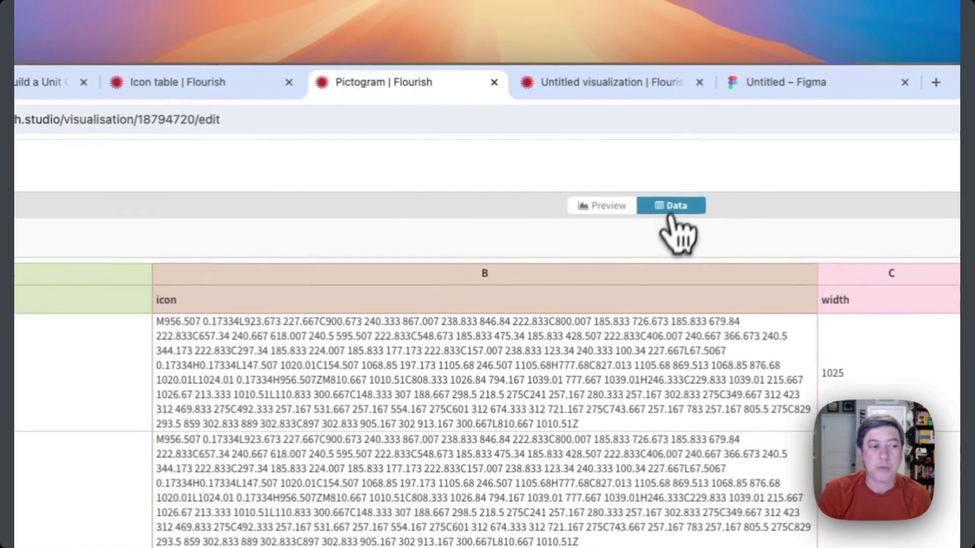
{"action": "left_click", "coordinate": [33, 245]}
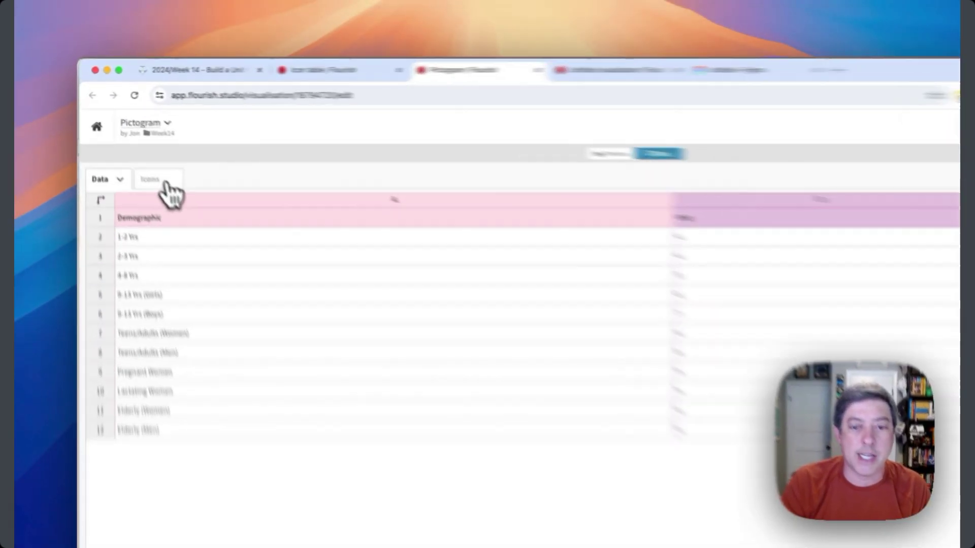
{"action": "left_click", "coordinate": [146, 154]}
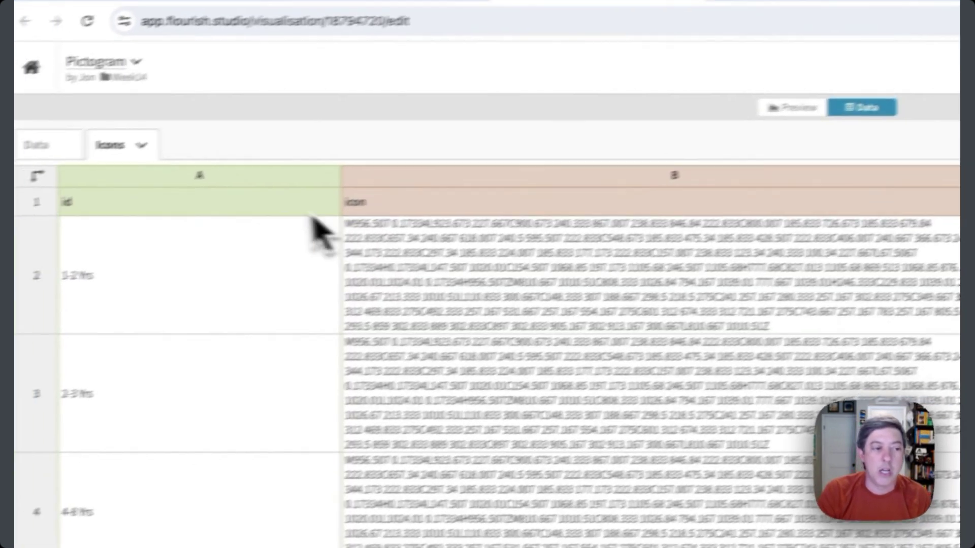
{"action": "left_click", "coordinate": [214, 221]}
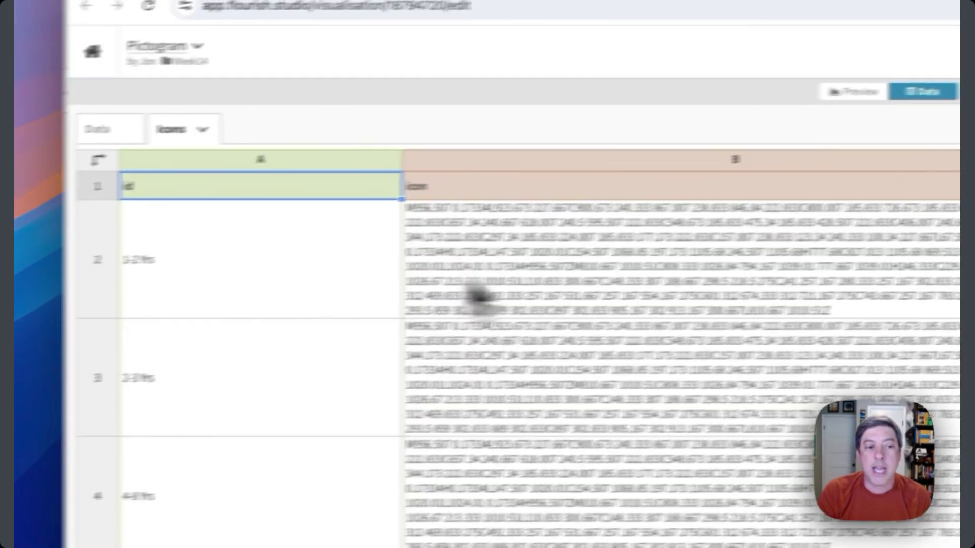
{"action": "left_click", "coordinate": [508, 292]}
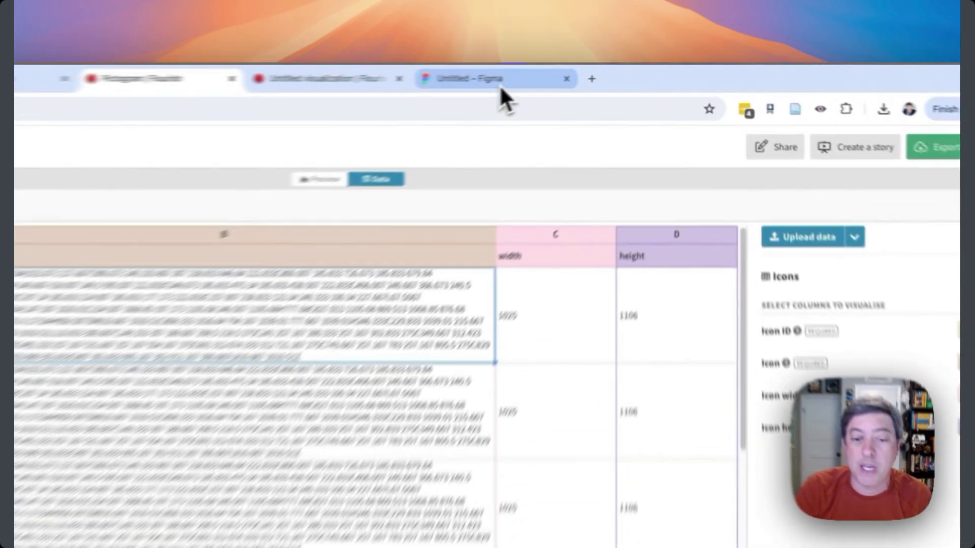
- Copy the water glass vector in Figma as SVG and paste its code into a blank TextEdit document
{"action": "left_click", "coordinate": [583, 75]}
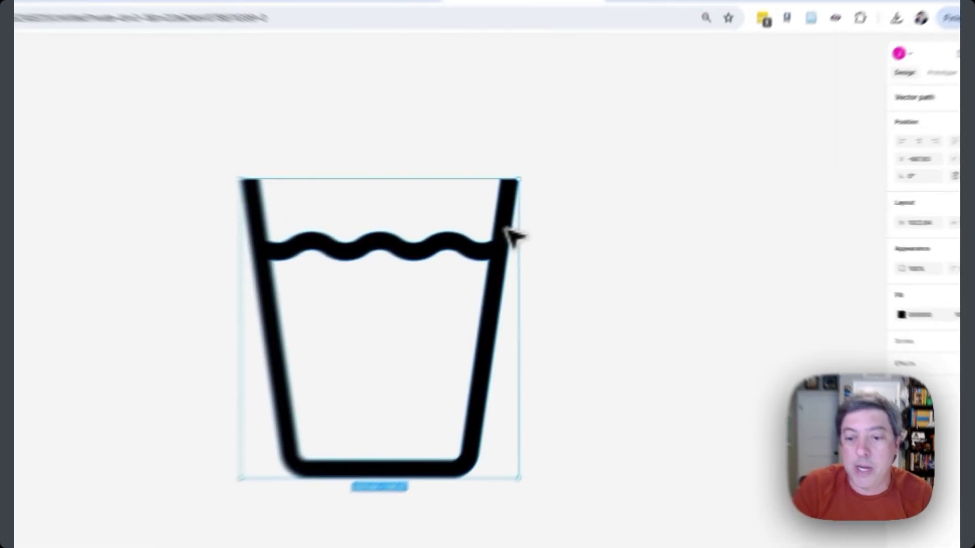
{"action": "right_click", "coordinate": [571, 228]}
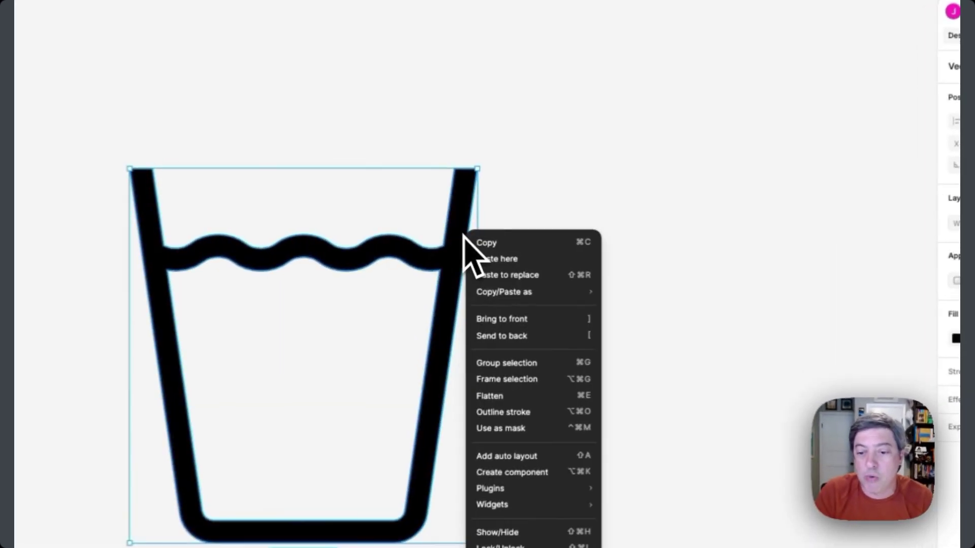
{"action": "mouse_move", "coordinate": [485, 290]}
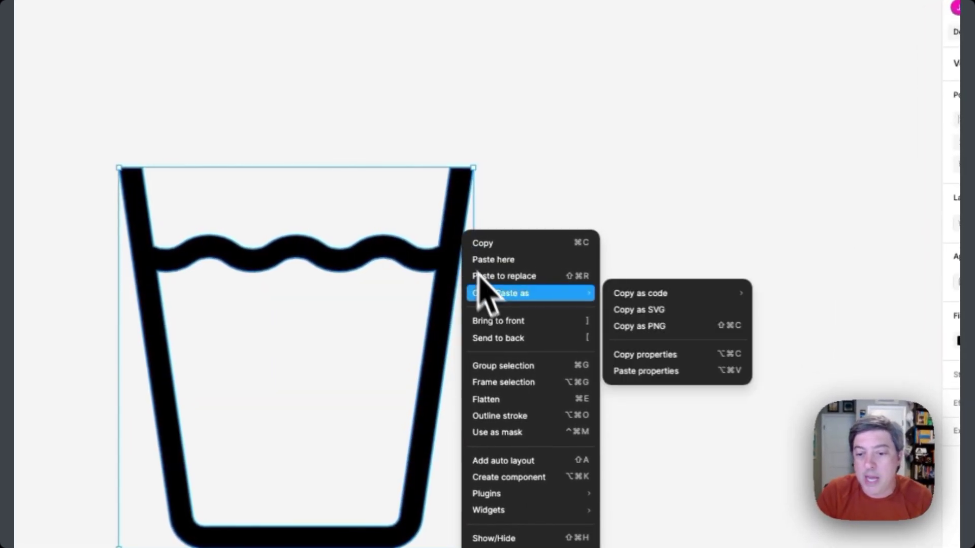
{"action": "left_click", "coordinate": [670, 327]}
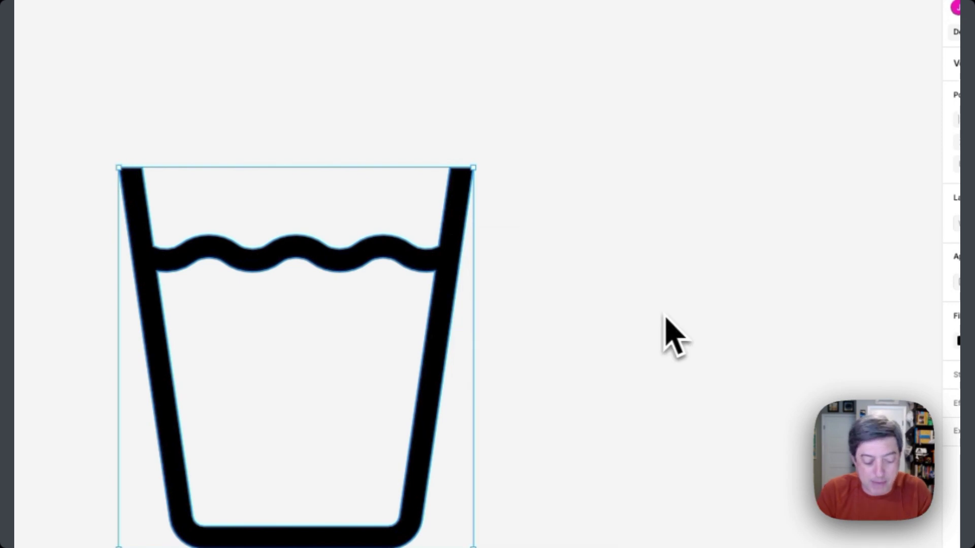
{"action": "key", "text": "super+Tab"}
{"action": "key", "text": "super+v"}
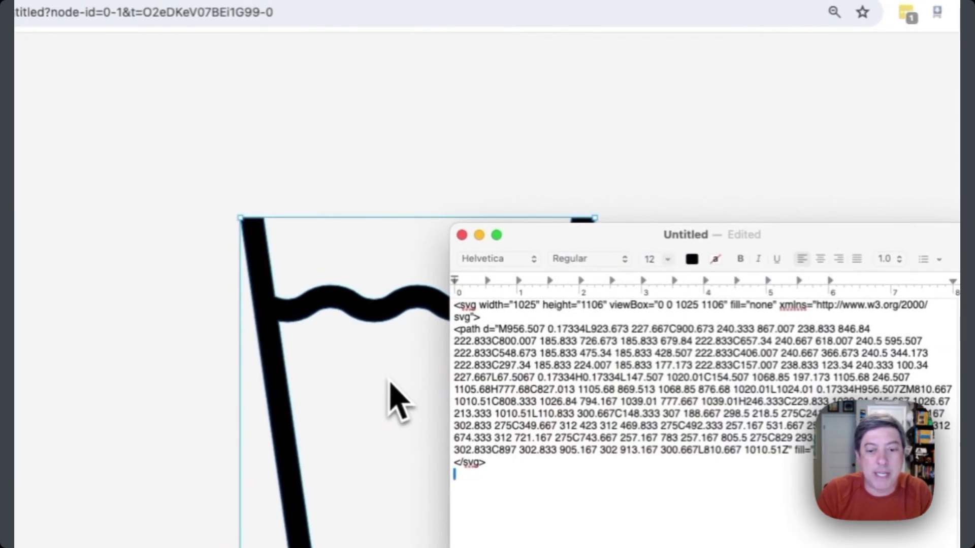
- Enlarge the TextEdit window and copy only the path data inside the quotes of the SVG's d attribute
{"action": "left_click_drag", "start_coordinate": [635, 236], "coordinate": [306, 120]}
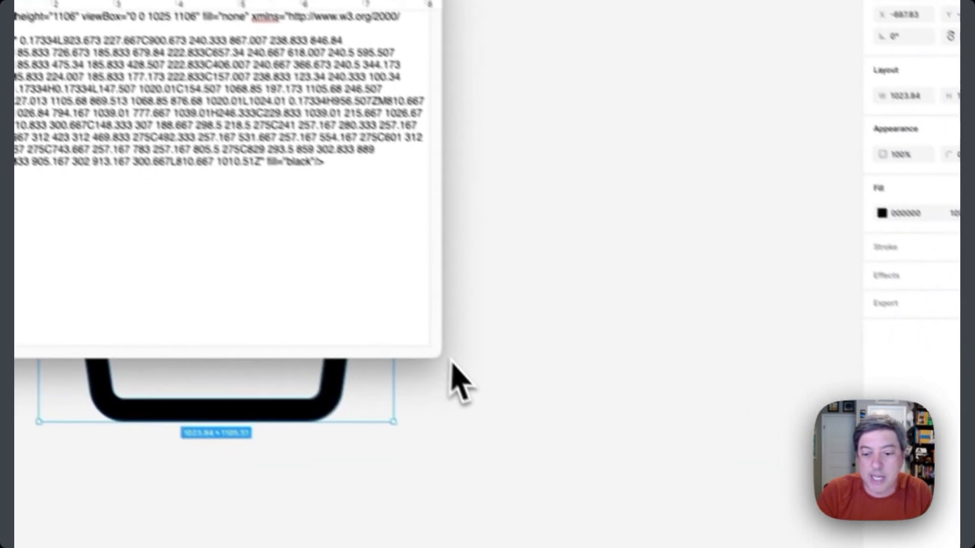
{"action": "left_click_drag", "start_coordinate": [418, 339], "coordinate": [634, 413]}
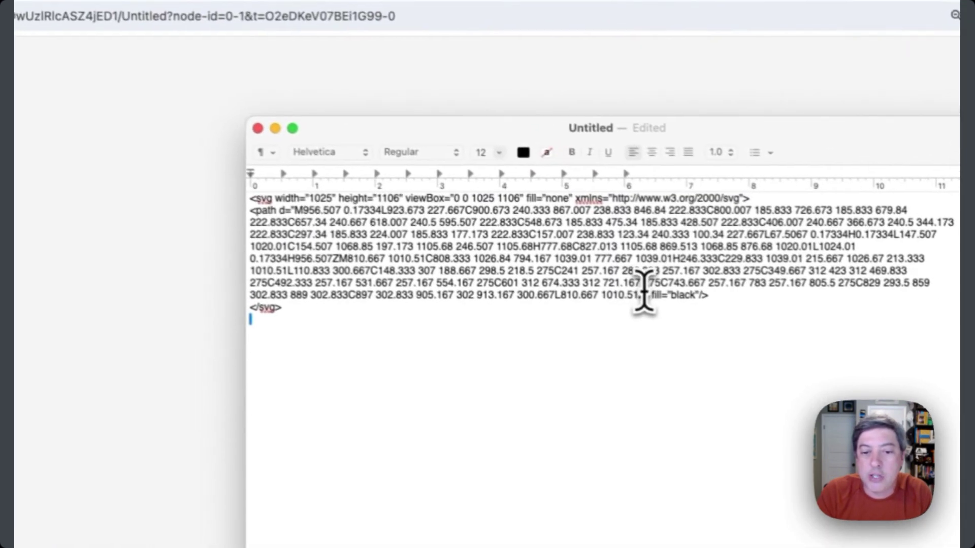
{"action": "left_click_drag", "start_coordinate": [294, 89], "coordinate": [24, 39]}
{"action": "left_click_drag", "start_coordinate": [383, 250], "coordinate": [305, 219]}
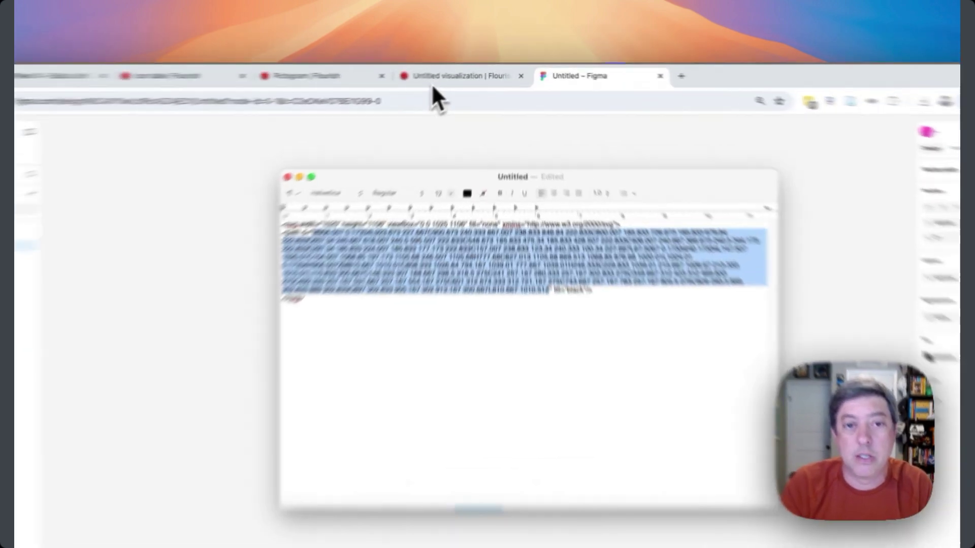
- In the untitled Flourish visualization's Icons sheet, replace the energy source icons from Hydropower downward with the copied glass path
{"action": "left_click", "coordinate": [453, 77]}
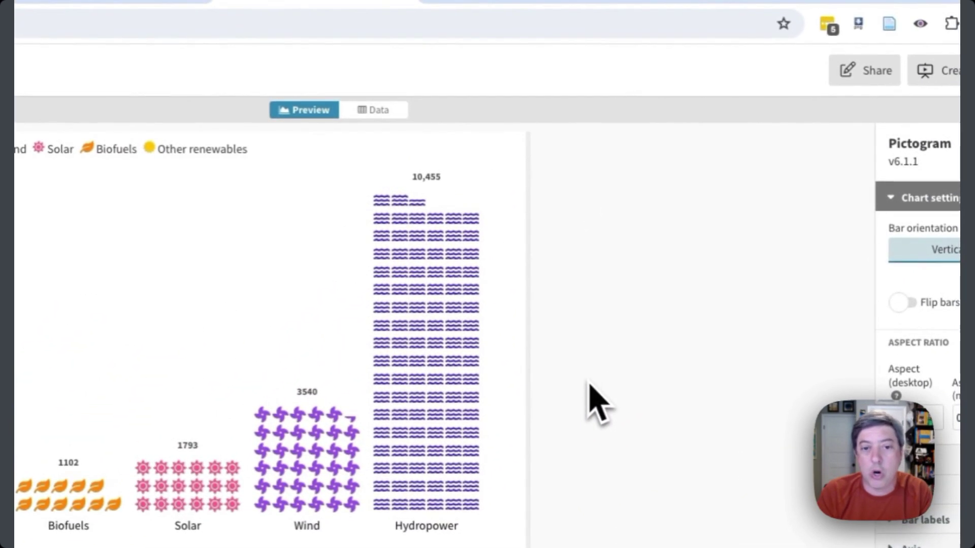
{"action": "left_click", "coordinate": [386, 110]}
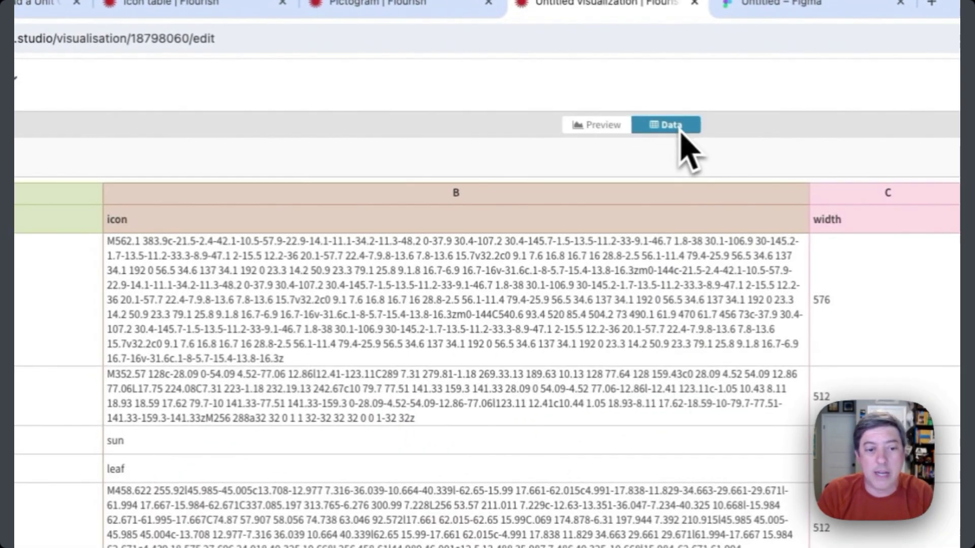
{"action": "left_click", "coordinate": [300, 309]}
{"action": "key", "text": "ctrl+v"}
{"action": "left_click", "coordinate": [320, 374]}
{"action": "key", "text": "ctrl+v"}
{"action": "left_click", "coordinate": [290, 429]}
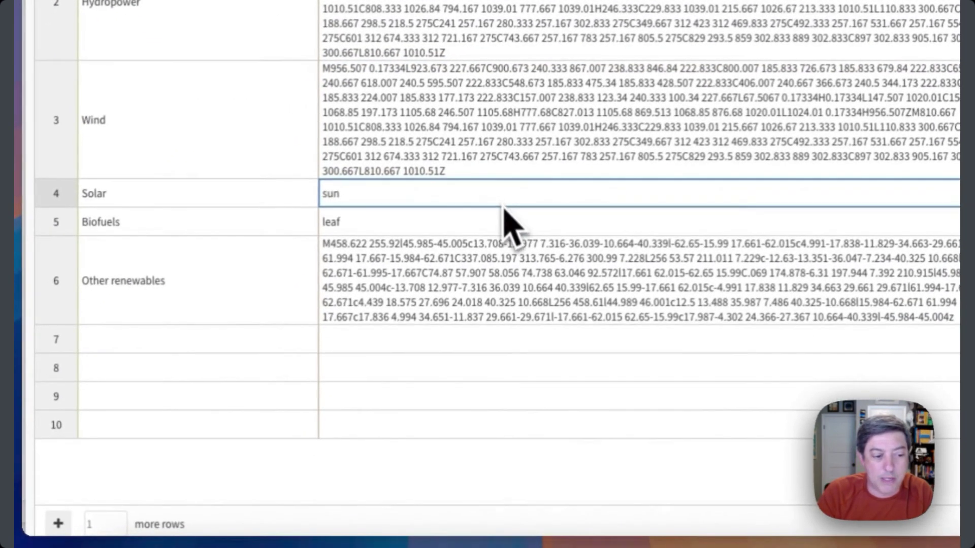
{"action": "key", "text": "ctrl+v"}
{"action": "left_click", "coordinate": [468, 313]}
{"action": "key", "text": "ctrl+v"}
{"action": "left_click", "coordinate": [471, 460]}
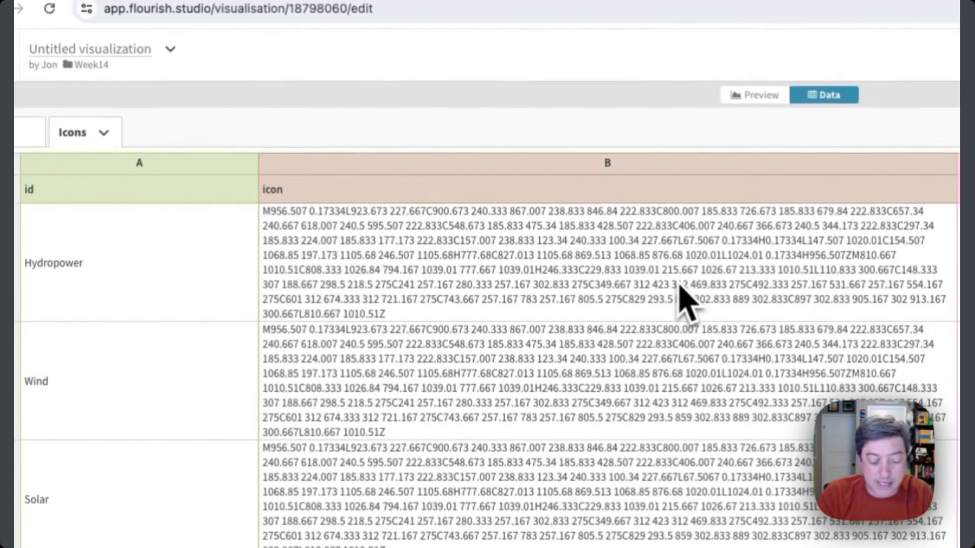
- Switch to Excel and copy the Demographic and Unit summary table, from its headers through Elderly (Men)
{"action": "key", "text": "super+Tab"}
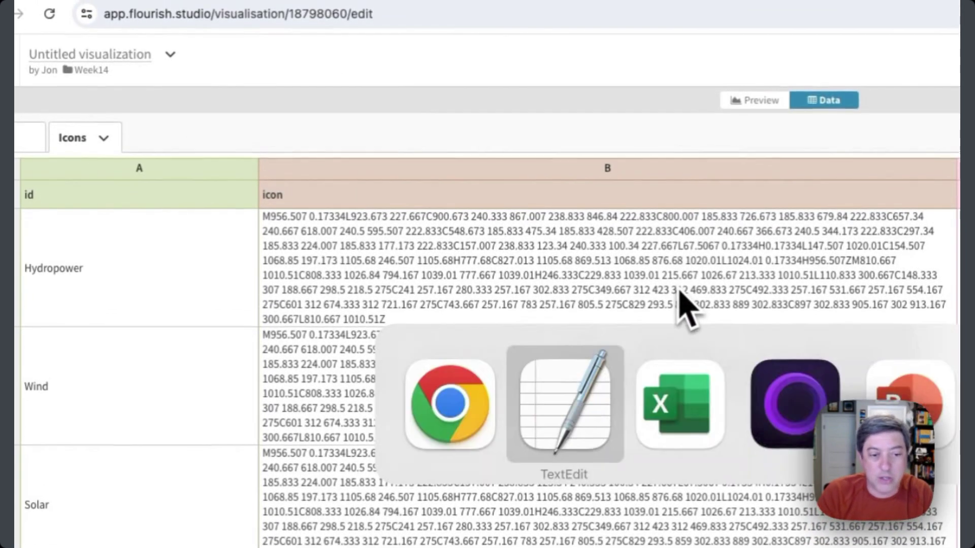
{"action": "left_click", "coordinate": [678, 404]}
{"action": "left_click", "coordinate": [518, 130]}
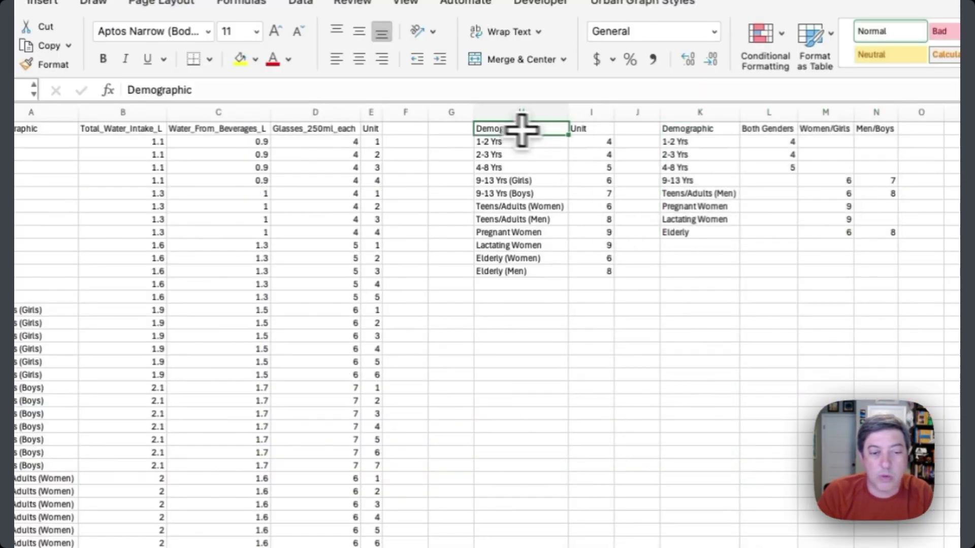
{"action": "left_click_drag", "start_coordinate": [518, 130], "coordinate": [587, 279]}
- Return to Flourish and paste the copied table over the sample energy data in the Data sheet, starting at cell A1
{"action": "key", "text": "super+Tab"}
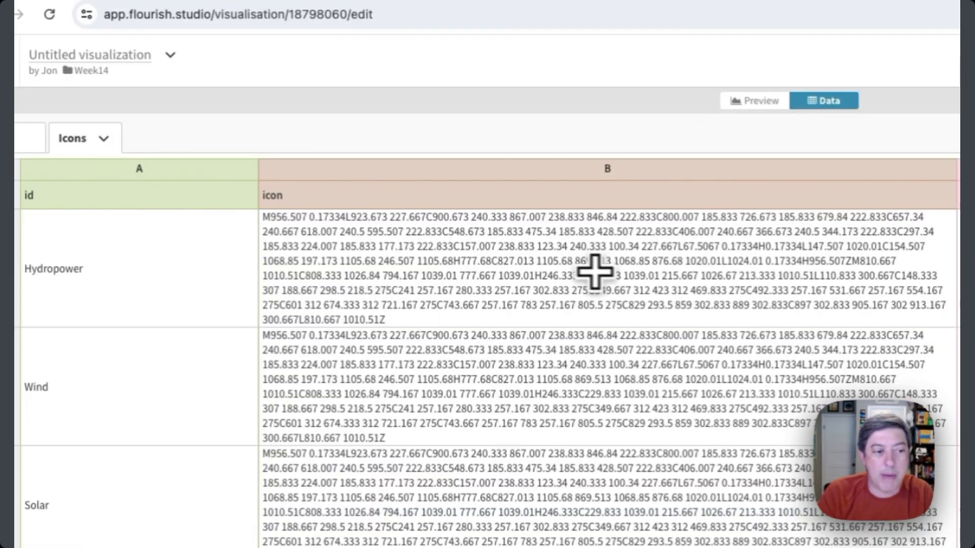
{"action": "left_click", "coordinate": [132, 212]}
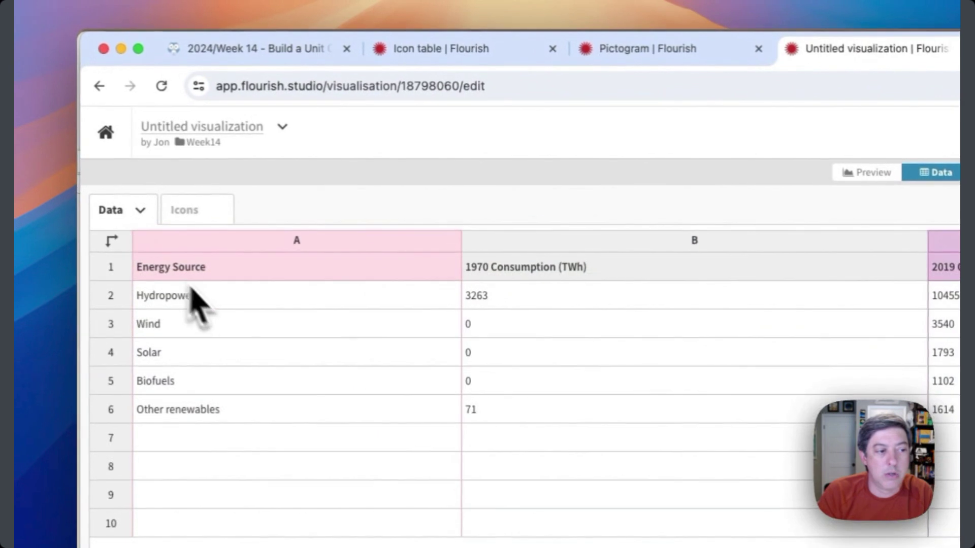
{"action": "left_click", "coordinate": [228, 271]}
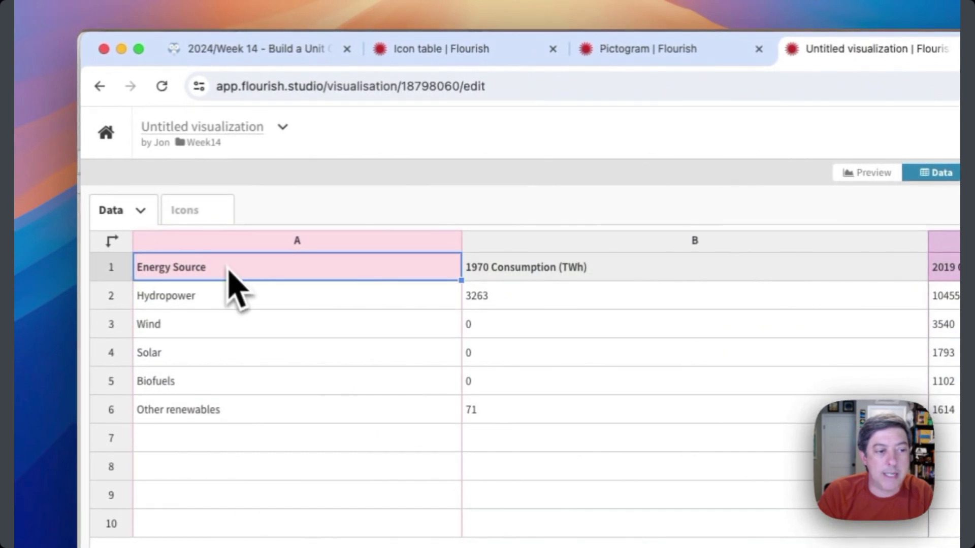
{"action": "key", "text": "cmd+v"}
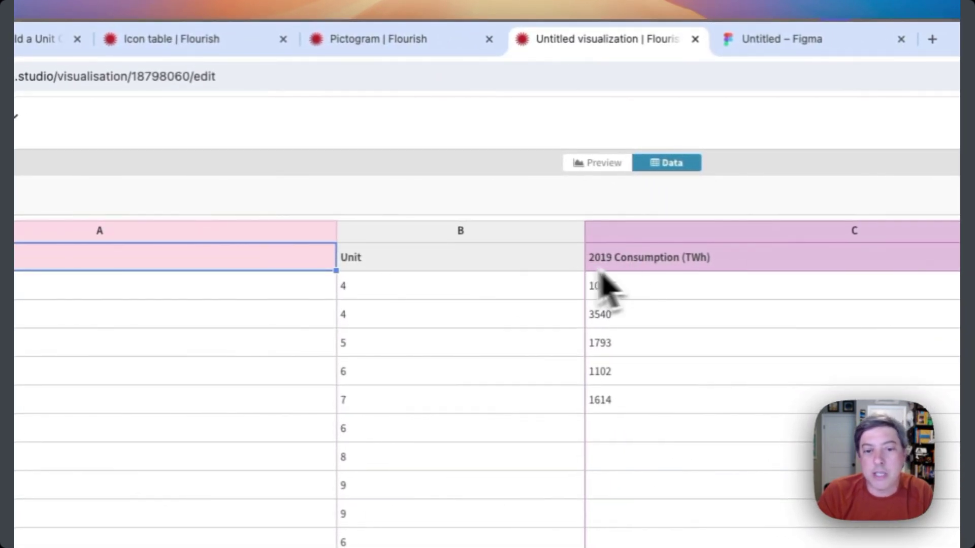
{"action": "left_click", "coordinate": [572, 266]}
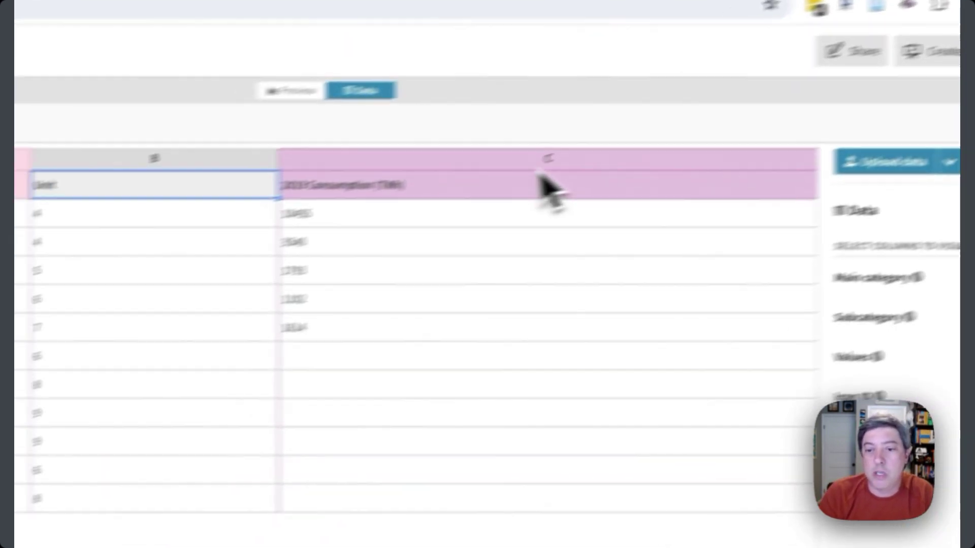
- In the Data sheet, assign column B to Values and remove the 2019 Consumption (TWh) column
{"action": "left_click", "coordinate": [808, 239]}
{"action": "right_click", "coordinate": [804, 244]}
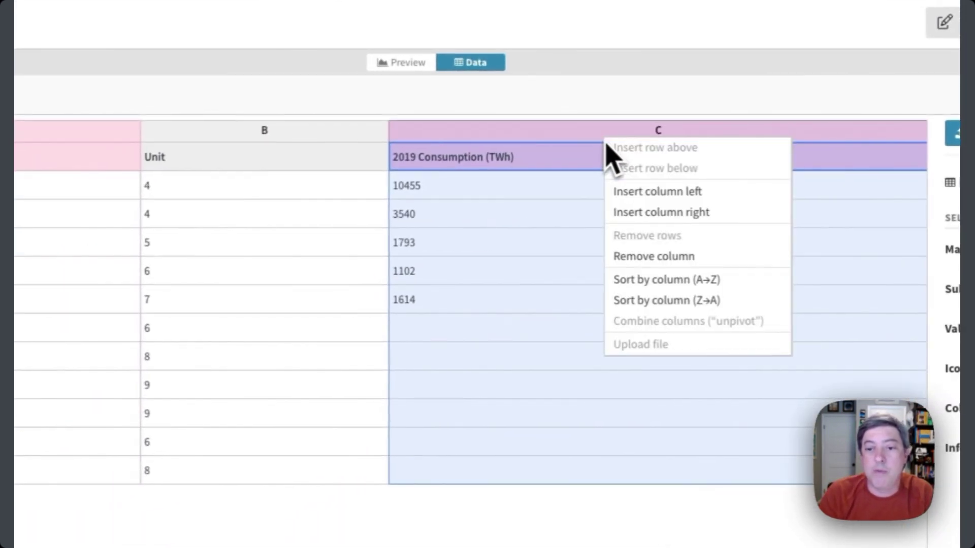
{"action": "left_click", "coordinate": [657, 255]}
{"action": "left_click", "coordinate": [313, 423]}
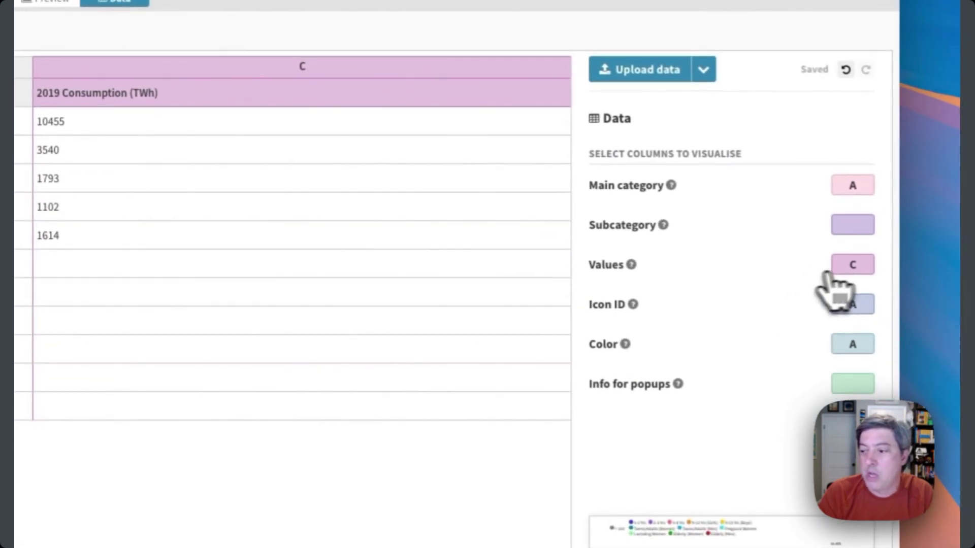
{"action": "left_click", "coordinate": [865, 290]}
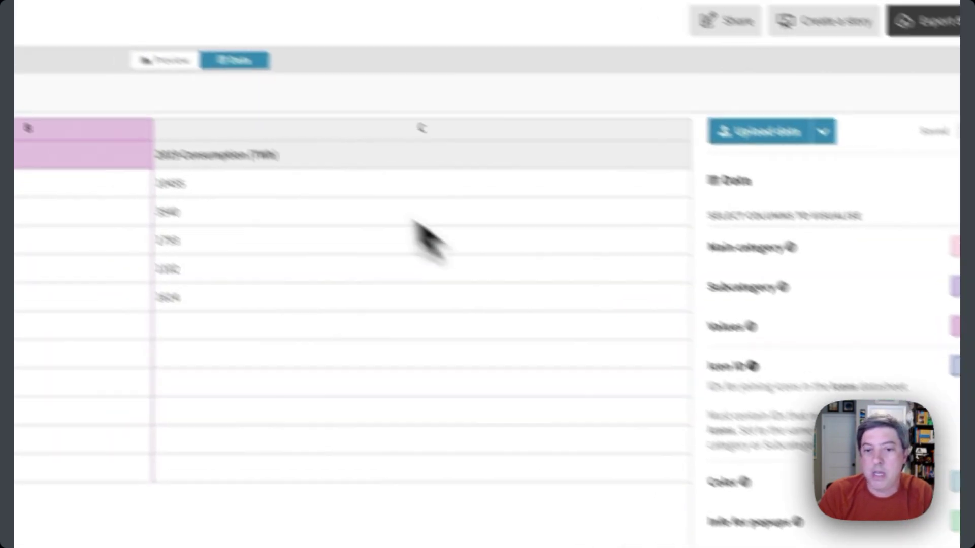
{"action": "right_click", "coordinate": [178, 75]}
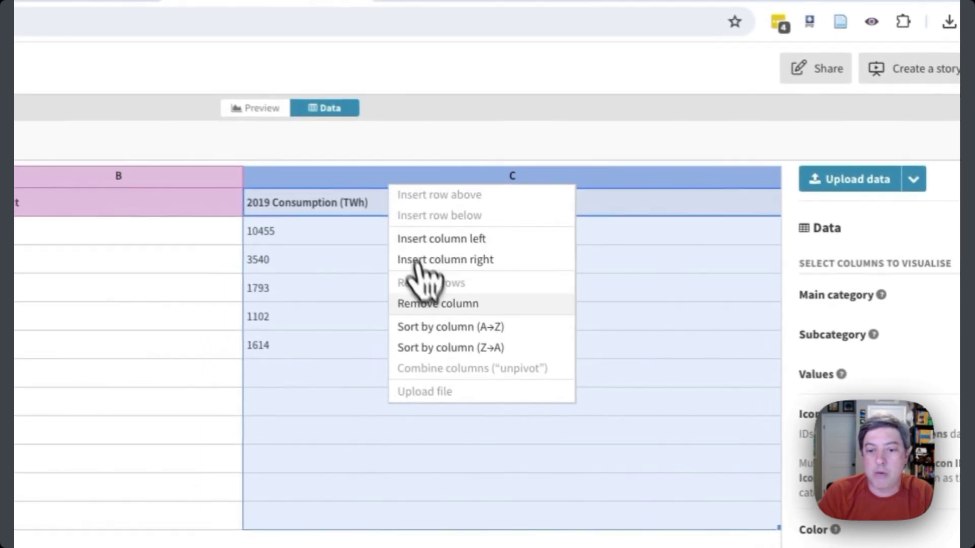
{"action": "left_click", "coordinate": [435, 304]}
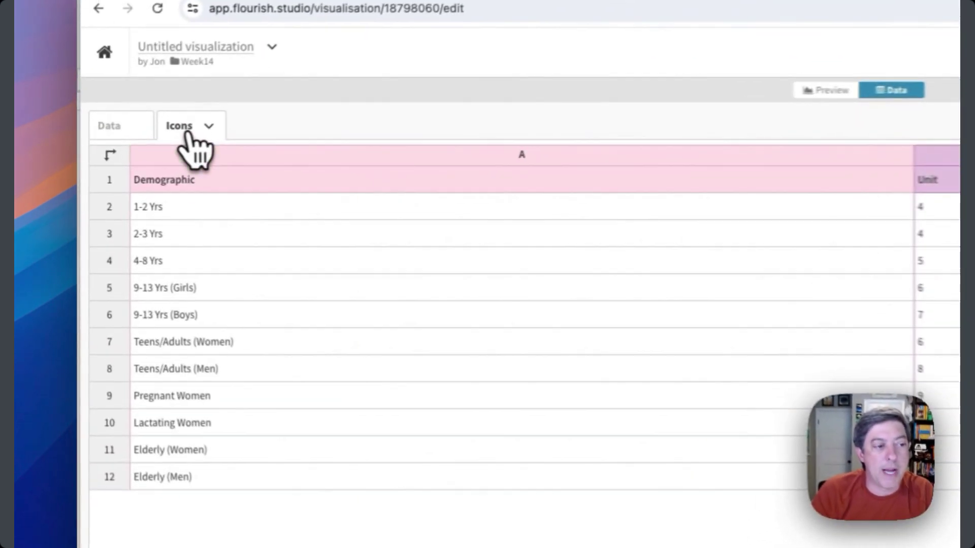
- Copy the demographic names from 1-2 Yrs through Elderly (Men) in the Data sheet into the Icons sheet's id column, starting at row 2
{"action": "left_click", "coordinate": [132, 153]}
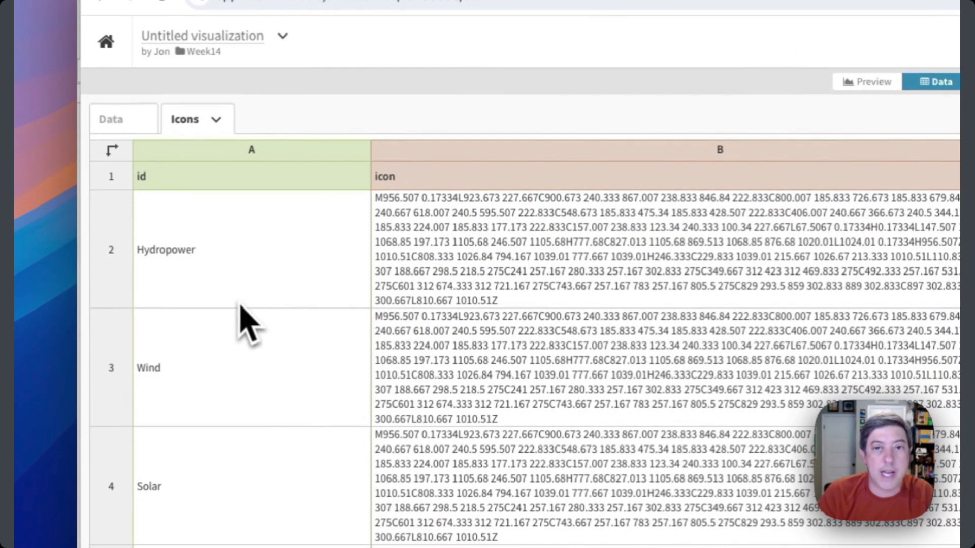
{"action": "left_click", "coordinate": [116, 129]}
{"action": "left_click_drag", "start_coordinate": [222, 186], "coordinate": [202, 429]}
{"action": "left_click_drag", "start_coordinate": [224, 137], "coordinate": [204, 424]}
{"action": "key", "text": "ctrl+c"}
{"action": "scroll", "coordinate": [213, 254], "scroll_direction": "up", "scroll_amount": 3}
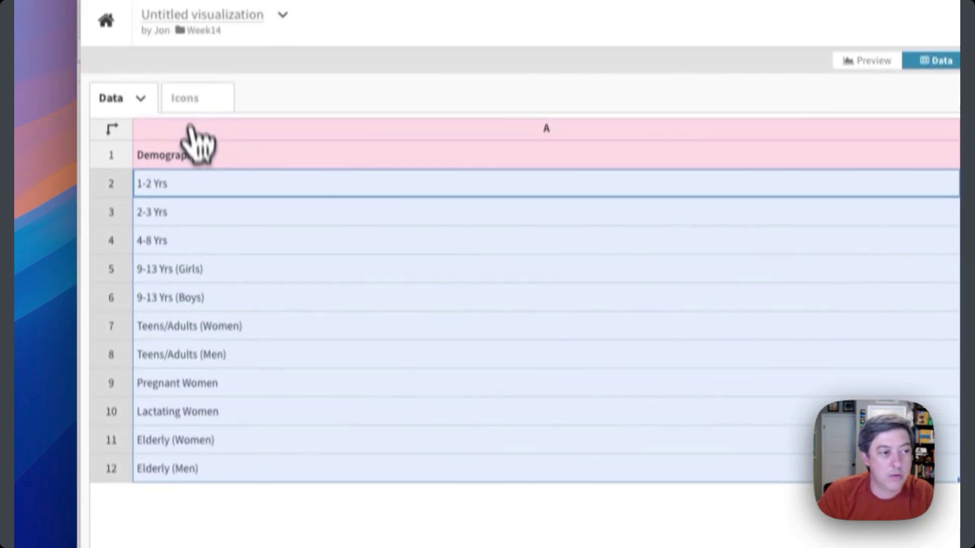
{"action": "left_click", "coordinate": [193, 137]}
{"action": "left_click", "coordinate": [184, 245]}
{"action": "key", "text": "ctrl+v"}
{"action": "scroll", "coordinate": [418, 359], "scroll_direction": "down", "scroll_amount": 8}
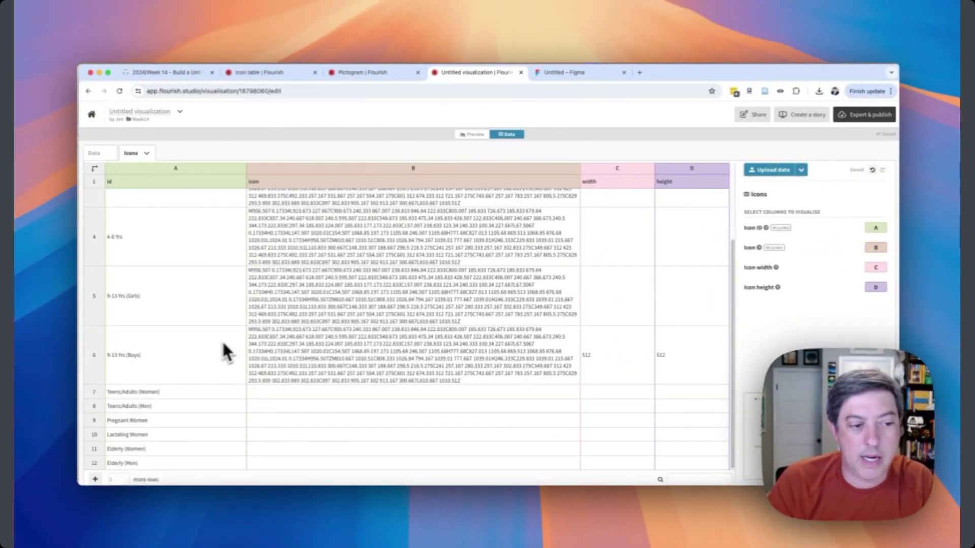
{"action": "scroll", "coordinate": [227, 334], "scroll_direction": "up", "scroll_amount": 3}
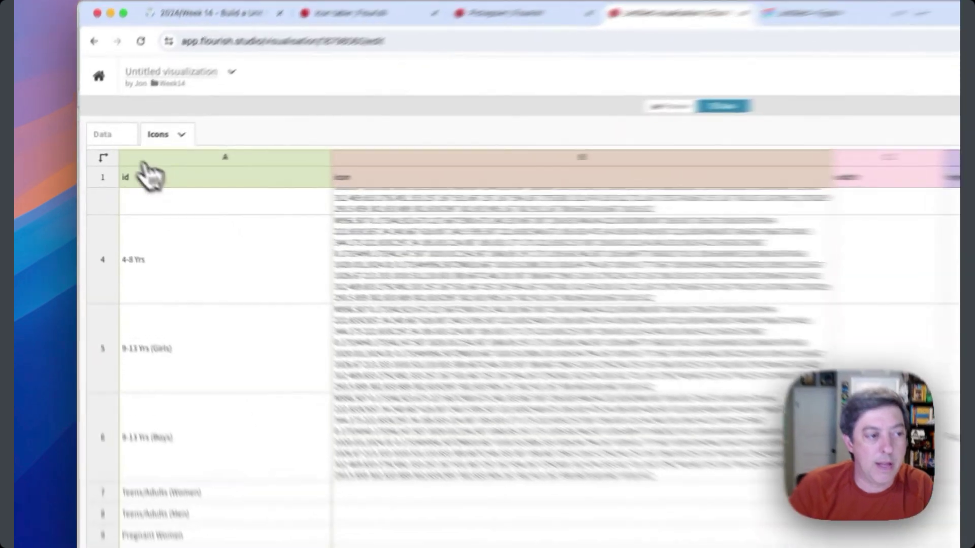
{"action": "left_click", "coordinate": [95, 154]}
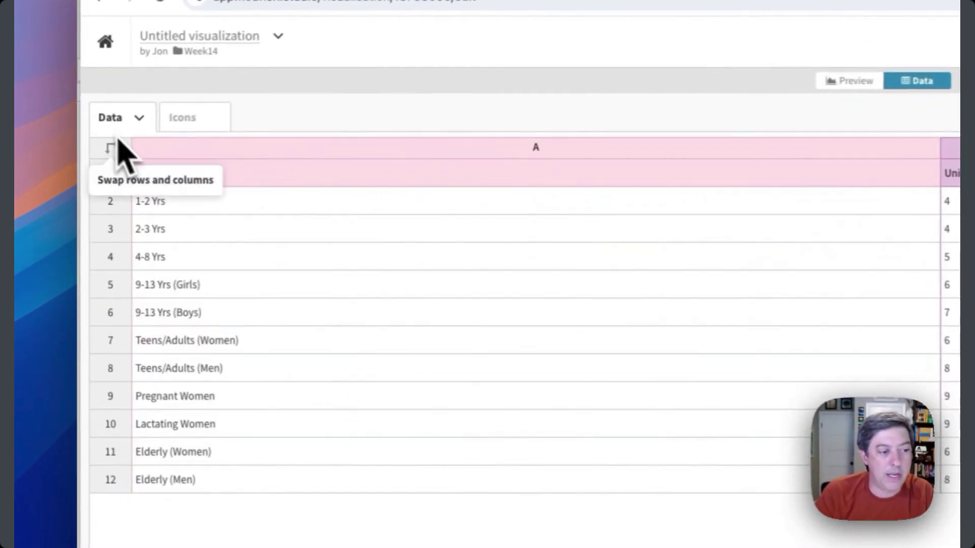
{"action": "left_click_drag", "start_coordinate": [246, 483], "coordinate": [227, 191]}
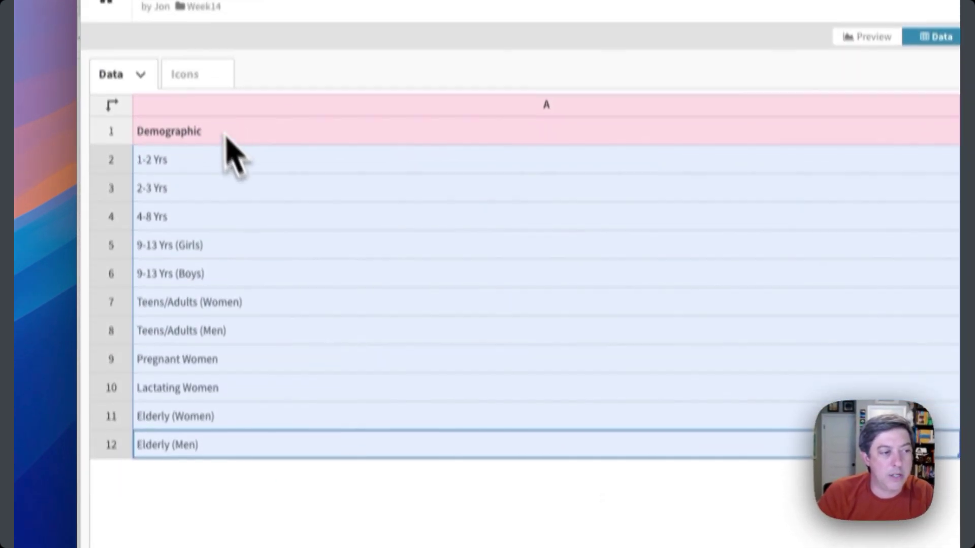
{"action": "left_click", "coordinate": [185, 69]}
- Copy the glass path from the 9-13 Yrs (Boys) row into the empty icon cells from Teens/Adults (Women) down to Elderly (Men)
{"action": "scroll", "coordinate": [522, 384], "scroll_direction": "down", "scroll_amount": 3}
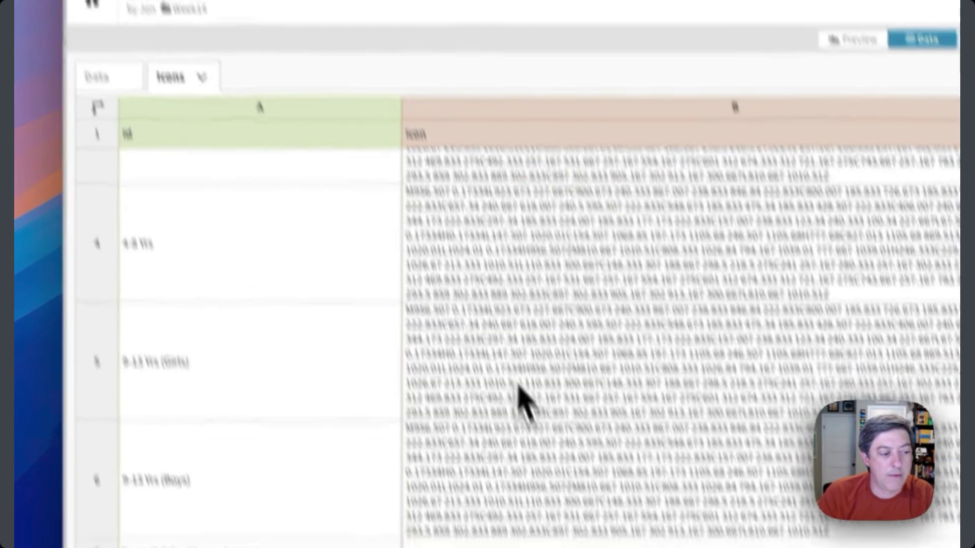
{"action": "left_click", "coordinate": [579, 493]}
{"action": "key", "text": "ctrl+c"}
{"action": "key", "text": "Down"}
{"action": "key", "text": "ctrl+v"}
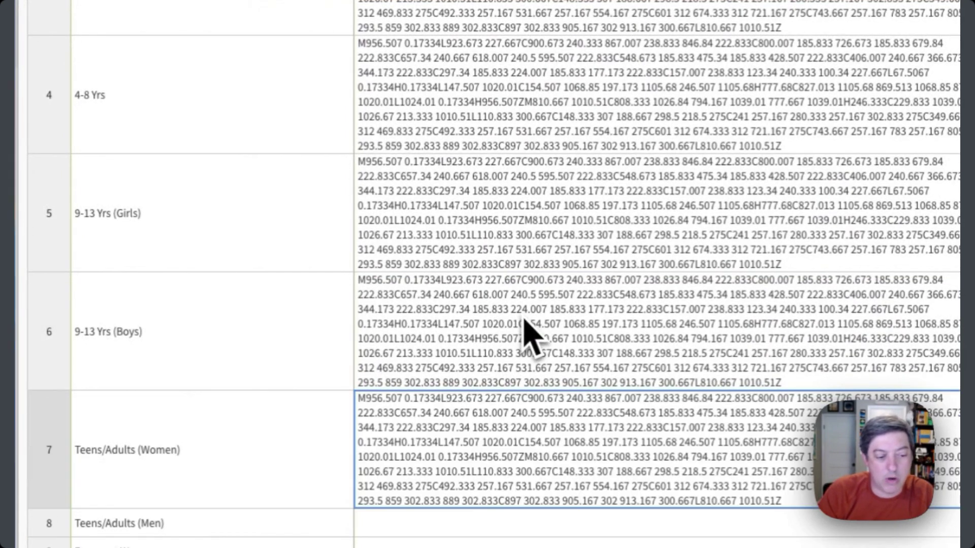
{"action": "key", "text": "Down"}
{"action": "key", "text": "ctrl+v"}
{"action": "key", "text": "Down"}
{"action": "key", "text": "ctrl+v"}
{"action": "key", "text": "Down"}
{"action": "key", "text": "ctrl+v"}
{"action": "key", "text": "Down"}
{"action": "key", "text": "ctrl+v"}
{"action": "key", "text": "Down"}
{"action": "key", "text": "ctrl+v"}
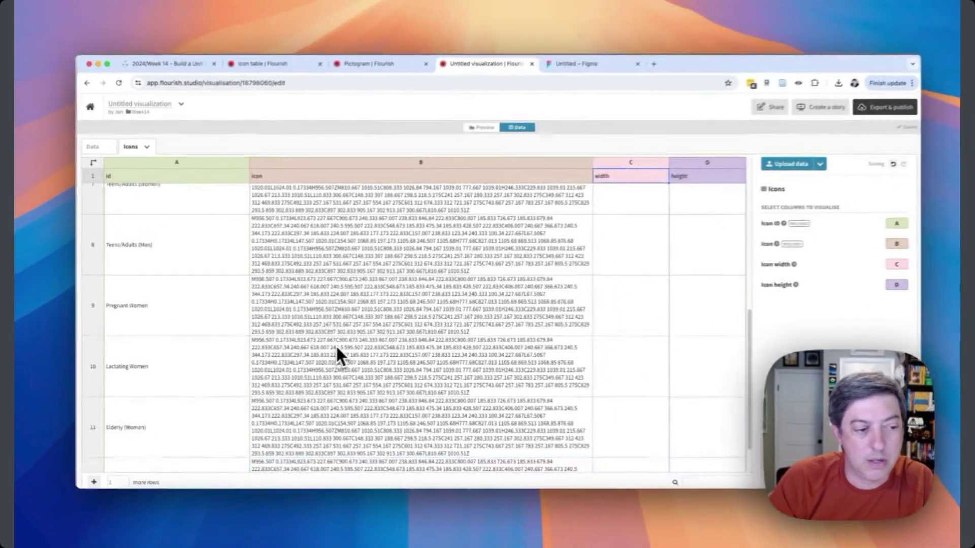
- Clear the stray glass path from the width cell of the 1-2 Yrs row
{"action": "scroll", "coordinate": [336, 344], "scroll_direction": "up", "scroll_amount": 10}
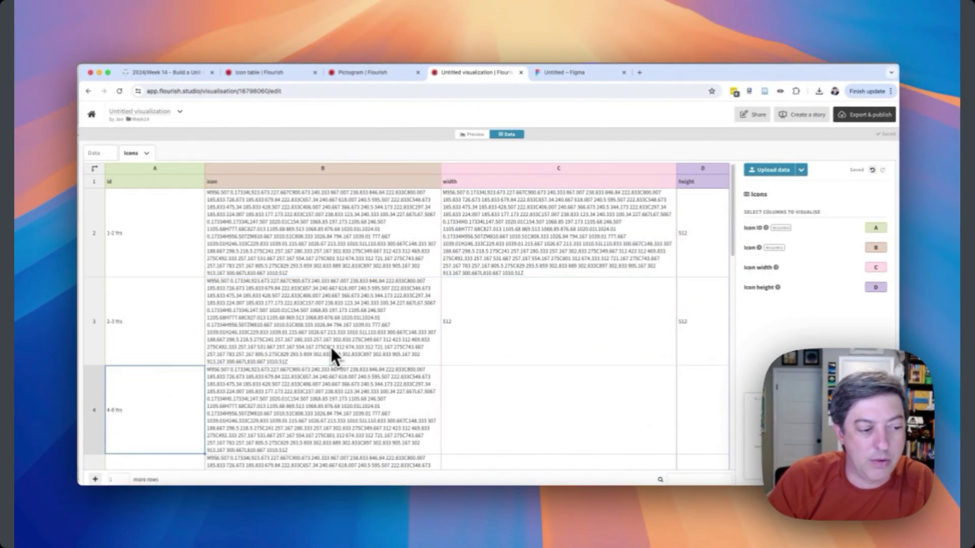
{"action": "key", "text": "Down"}
{"action": "key", "text": "Down"}
{"action": "key", "text": "Right"}
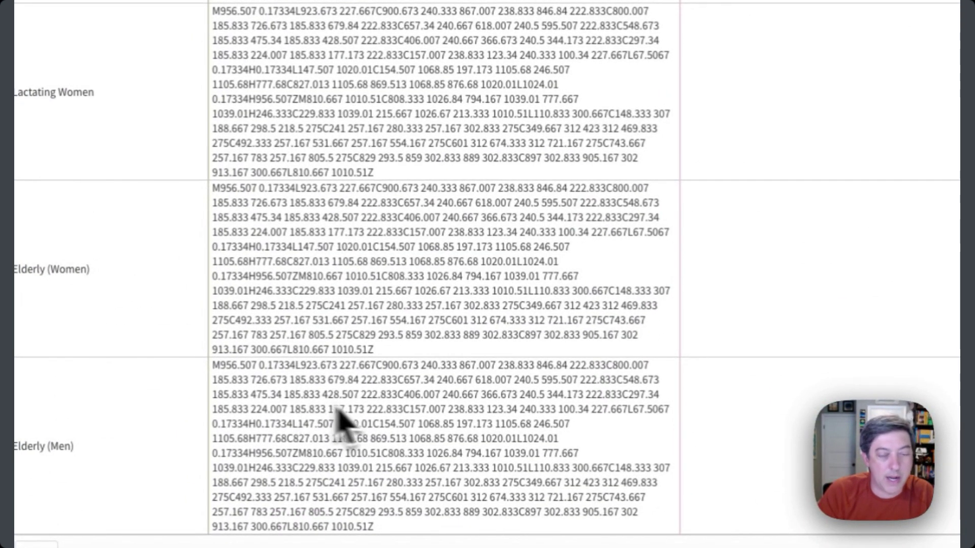
{"action": "scroll", "coordinate": [457, 386], "scroll_direction": "up", "scroll_amount": 15}
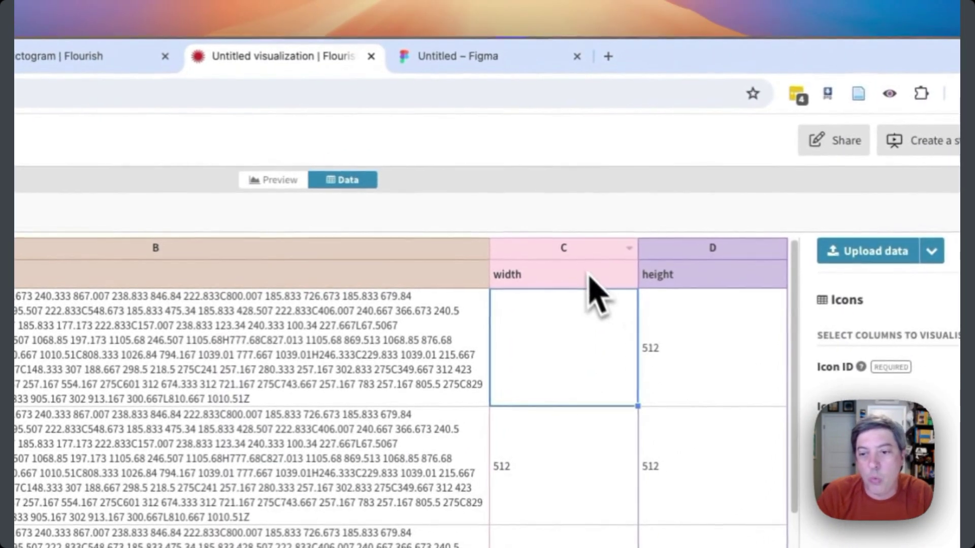
- Select the icon width and height columns, preview how the glass icons render in the pictogram, and return to the Icons sheet
{"action": "left_click", "coordinate": [614, 162]}
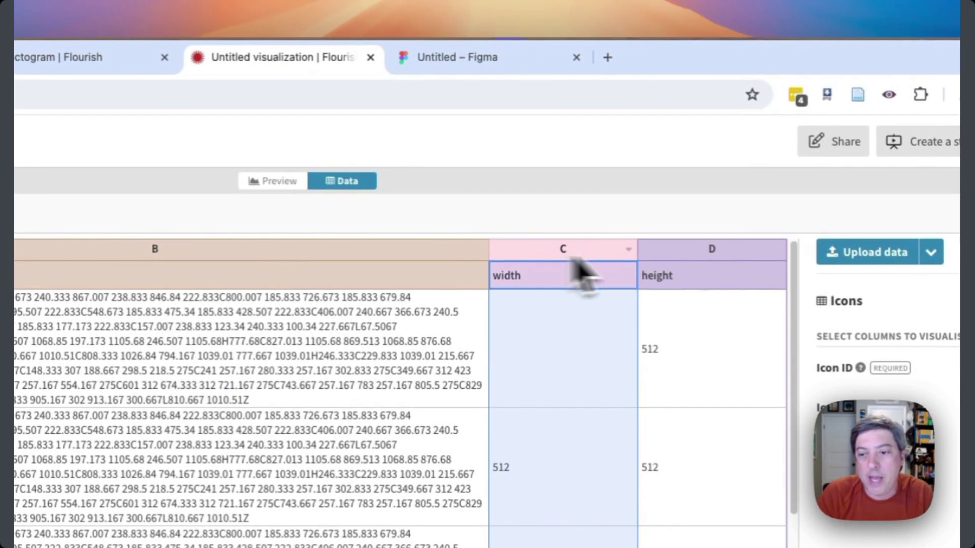
{"action": "left_click_drag", "start_coordinate": [560, 256], "coordinate": [694, 253]}
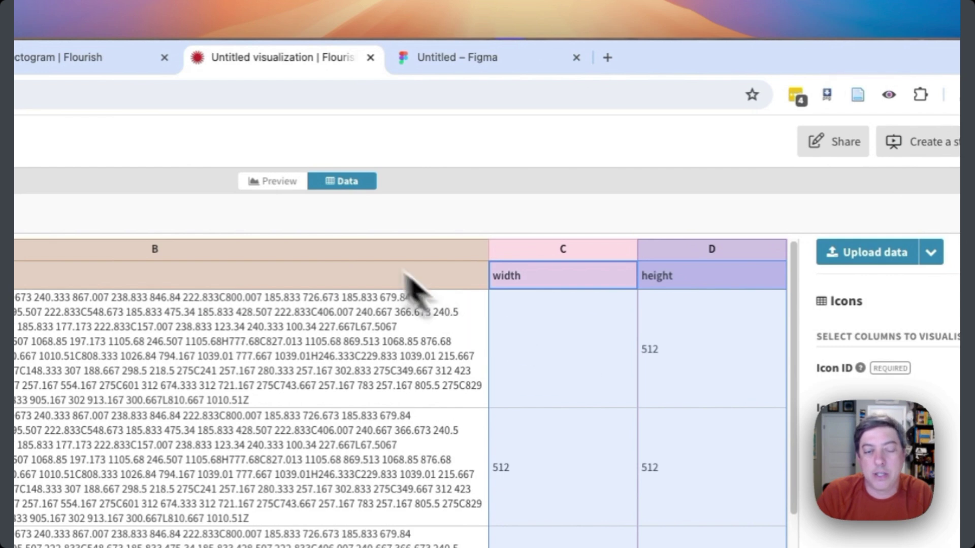
{"action": "left_click", "coordinate": [294, 186]}
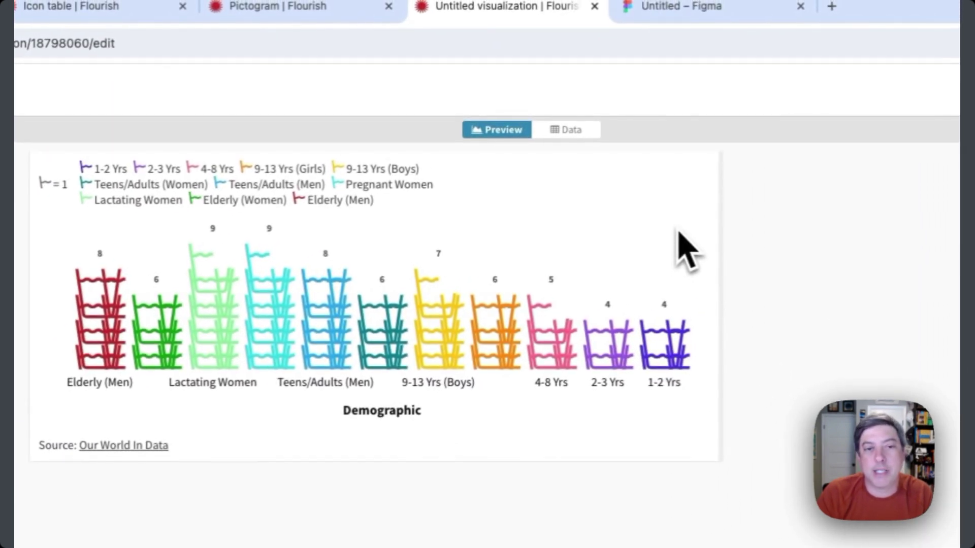
{"action": "left_click", "coordinate": [593, 147]}
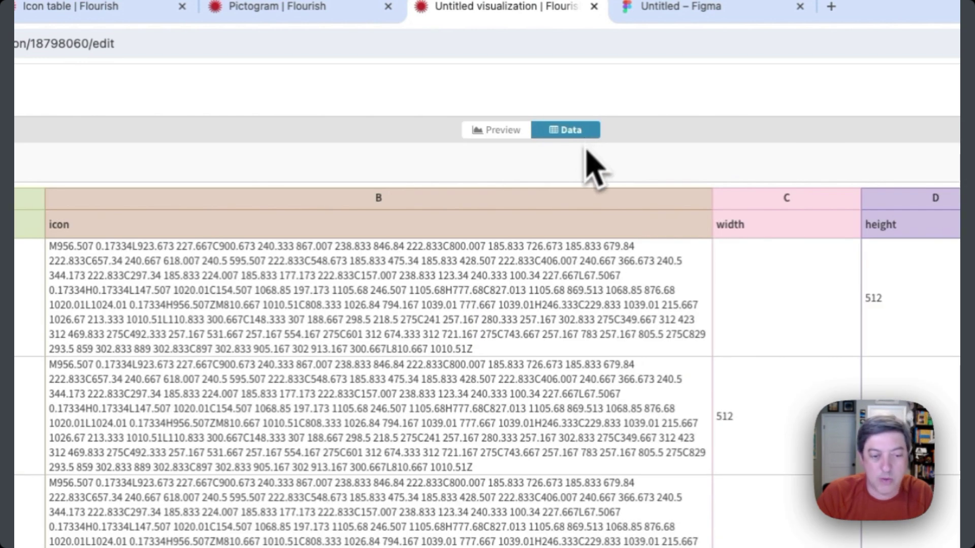
- Switch to TextEdit and look up the icon's width and height in the SVG's opening tag
{"action": "key", "text": "super+Tab"}
{"action": "left_click", "coordinate": [446, 446]}
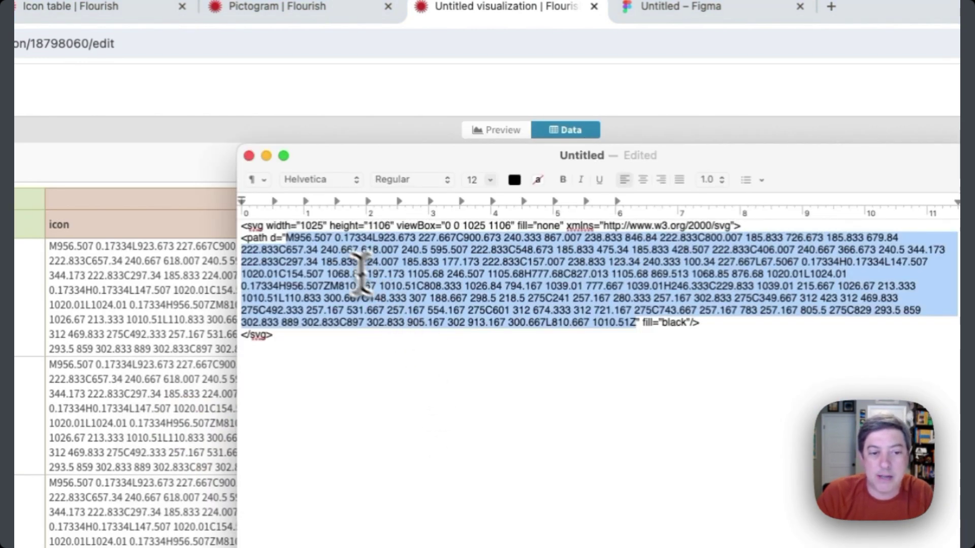
{"action": "left_click_drag", "start_coordinate": [301, 226], "coordinate": [315, 224]}
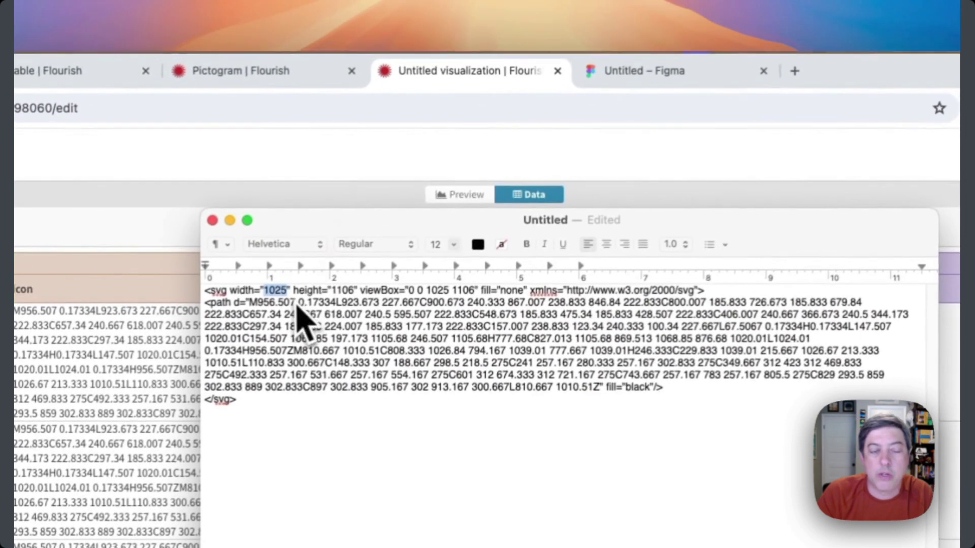
- Return to Flourish and set the 1-2 Yrs icon's width to 1025 and height to 1106
{"action": "left_click", "coordinate": [390, 130]}
{"action": "left_click", "coordinate": [720, 392]}
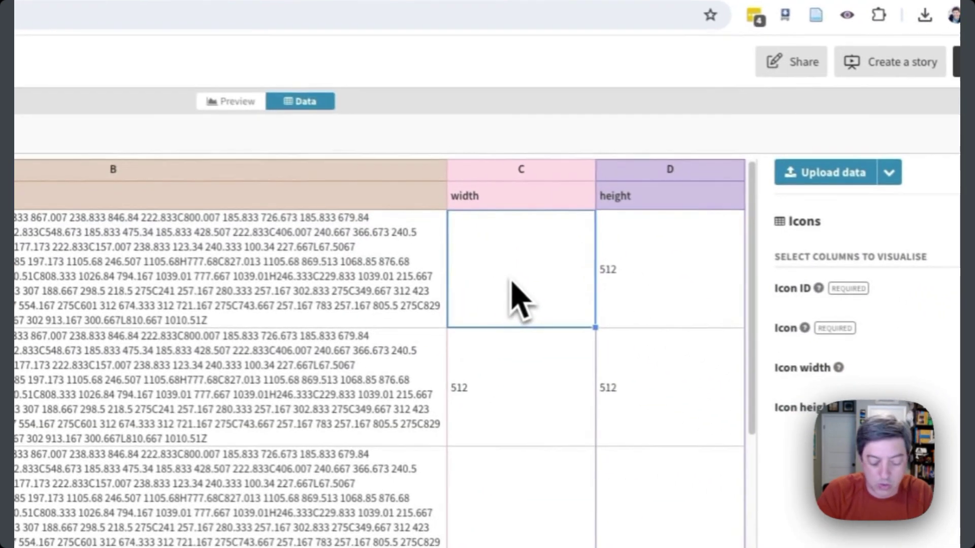
{"action": "type", "text": "1025"}
{"action": "key", "text": "Tab"}
{"action": "type", "text": "1106"}
{"action": "key", "text": "Return"}
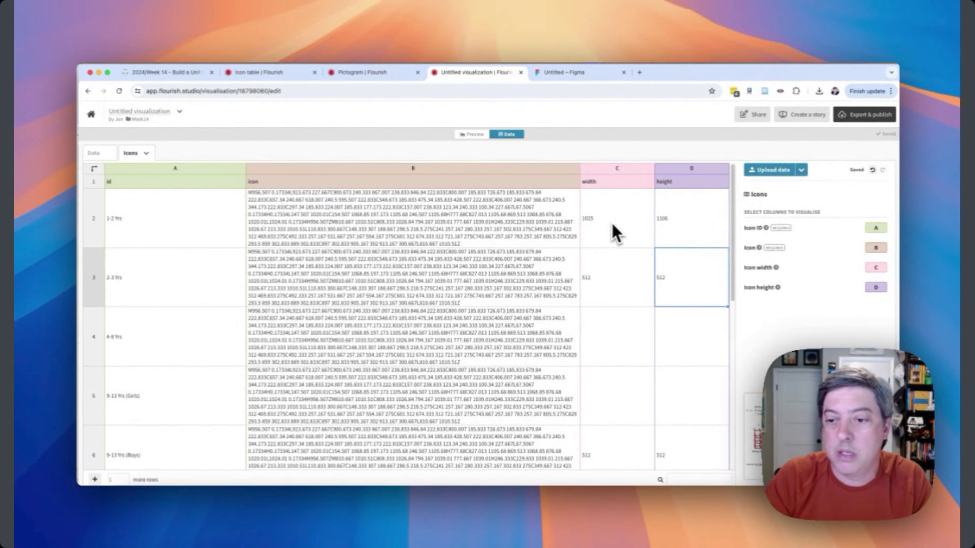
- Copy the 1-2 Yrs width and height, 1025 and 1106, into all rows from 2-3 Yrs down to Elderly (Men)
{"action": "left_click", "coordinate": [611, 221]}
{"action": "key", "text": "shift+Right"}
{"action": "key", "text": "ctrl+c"}
{"action": "key", "text": "Down"}
{"action": "key", "text": "ctrl+v"}
{"action": "key", "text": "Down"}
{"action": "key", "text": "ctrl+v"}
{"action": "key", "text": "Down"}
{"action": "key", "text": "ctrl+v"}
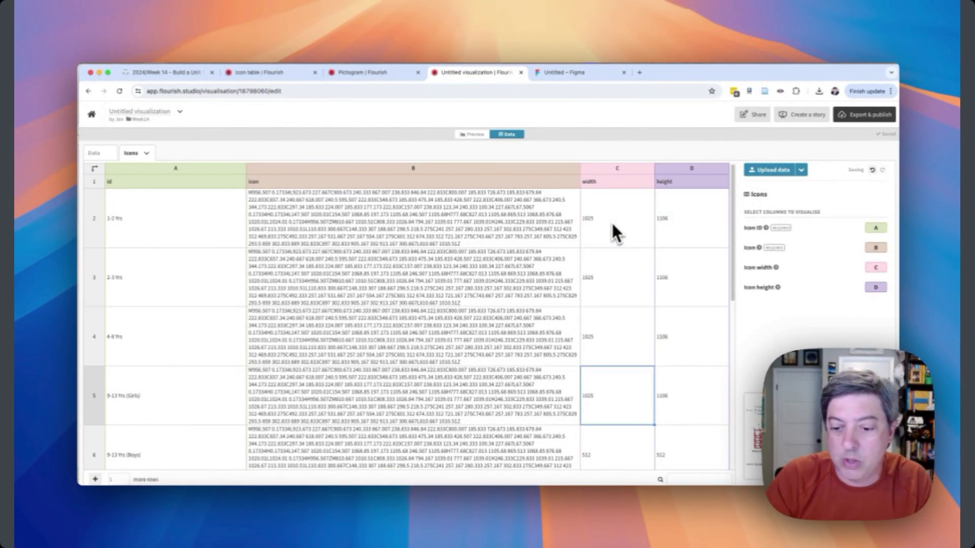
{"action": "key", "text": "Down"}
{"action": "key", "text": "ctrl+v"}
{"action": "key", "text": "Down"}
{"action": "key", "text": "ctrl+v"}
{"action": "key", "text": "Down"}
{"action": "key", "text": "Down"}
{"action": "key", "text": "ctrl+v"}
{"action": "key", "text": "Down"}
{"action": "key", "text": "ctrl+v"}
{"action": "key", "text": "Down"}
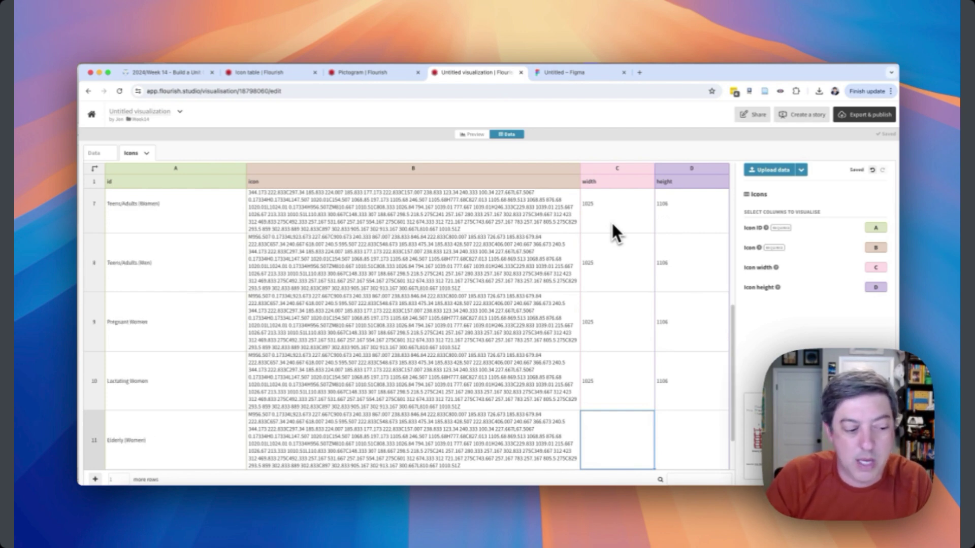
{"action": "key", "text": "ctrl+v"}
{"action": "key", "text": "Down"}
{"action": "key", "text": "ctrl+v"}
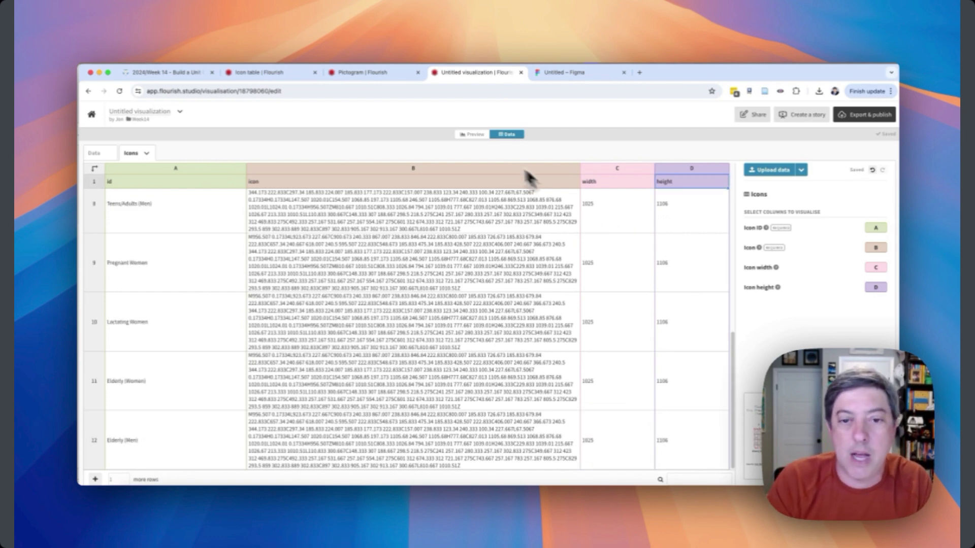
- Preview the pictogram, set its bar orientation to Horizontal and review the full chart
{"action": "left_click", "coordinate": [473, 135]}
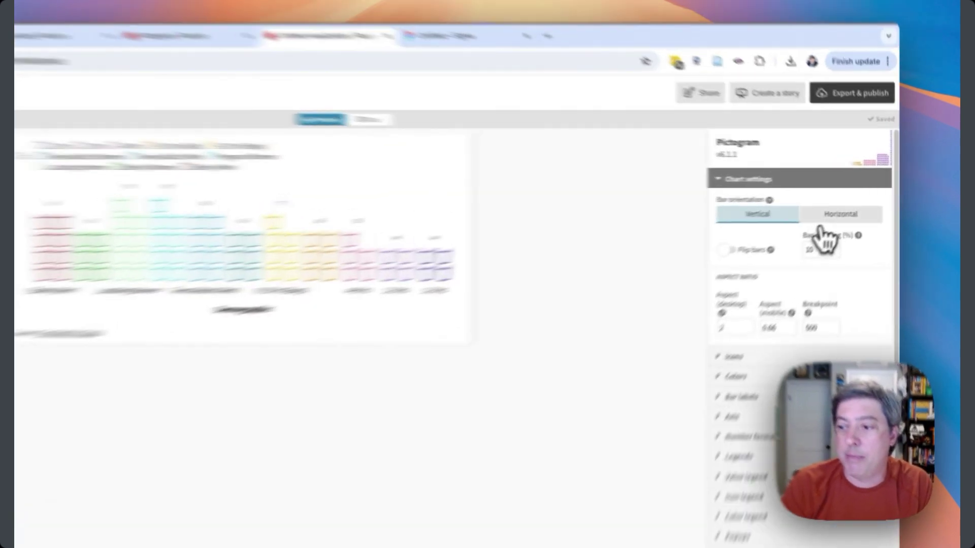
{"action": "left_click", "coordinate": [848, 210]}
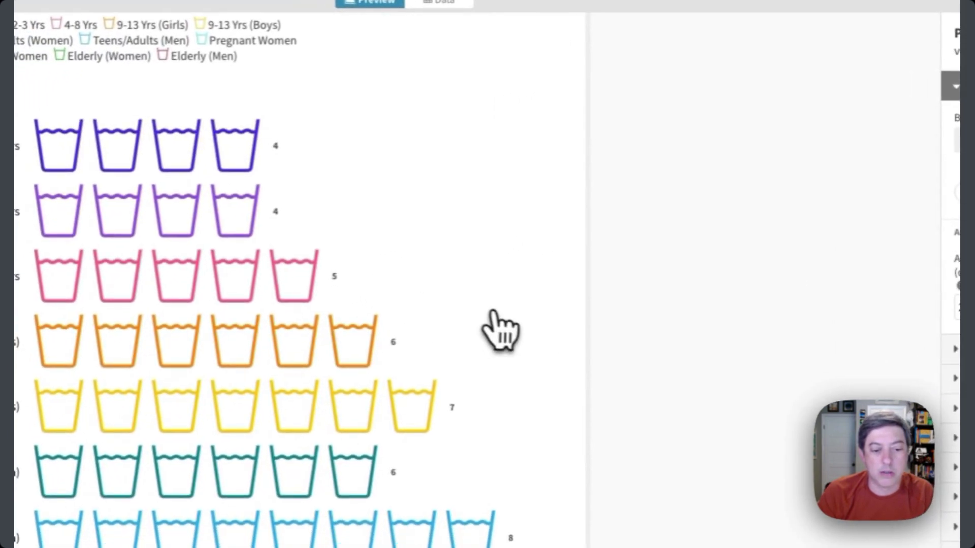
{"action": "scroll", "coordinate": [495, 330], "scroll_direction": "down", "scroll_amount": 3}
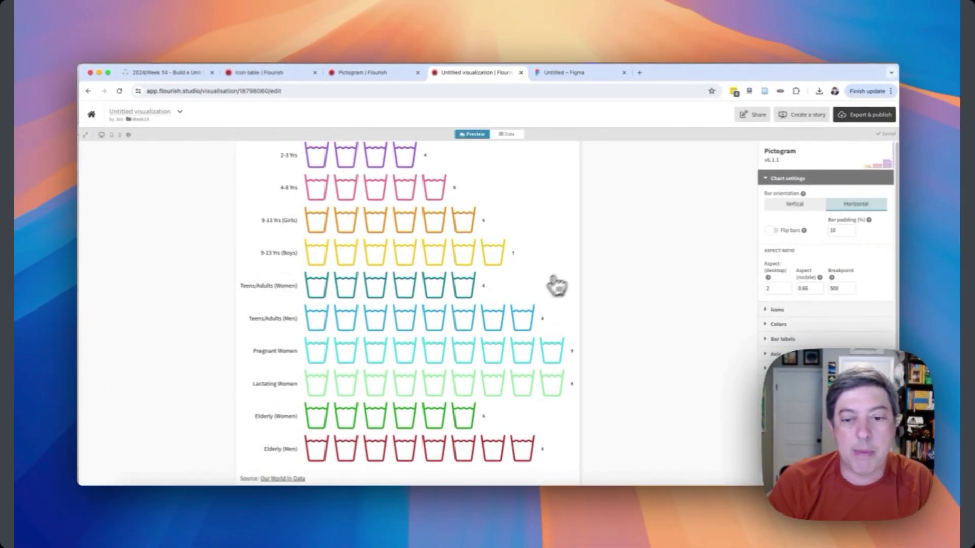
{"action": "scroll", "coordinate": [552, 288], "scroll_direction": "up", "scroll_amount": 3}
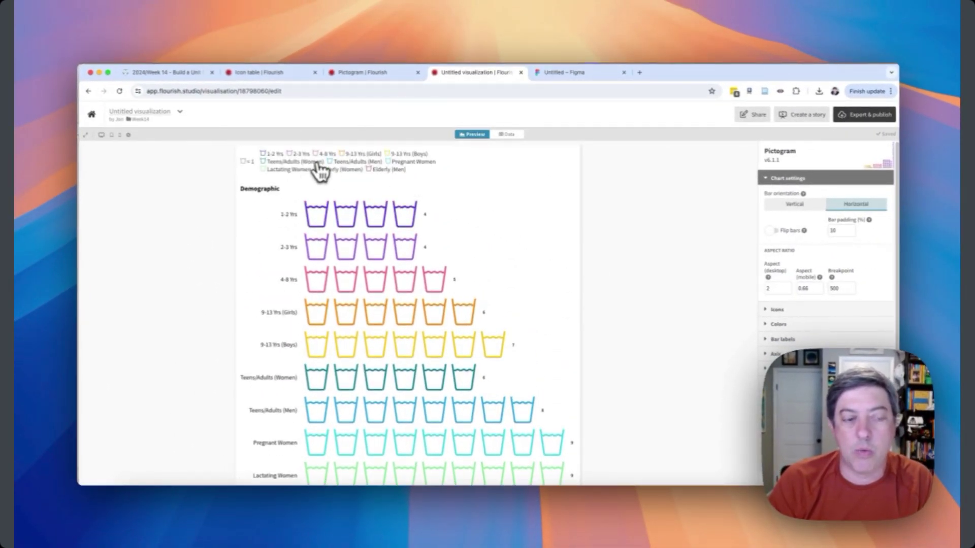
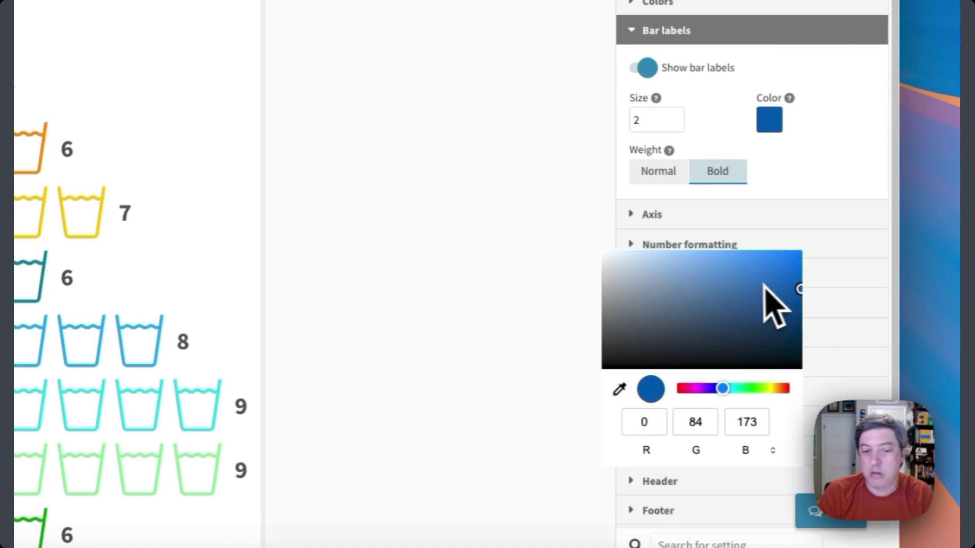
- Set the bar labels' color to blue, RGB 0, 84, 173
{"action": "left_click", "coordinate": [486, 192]}
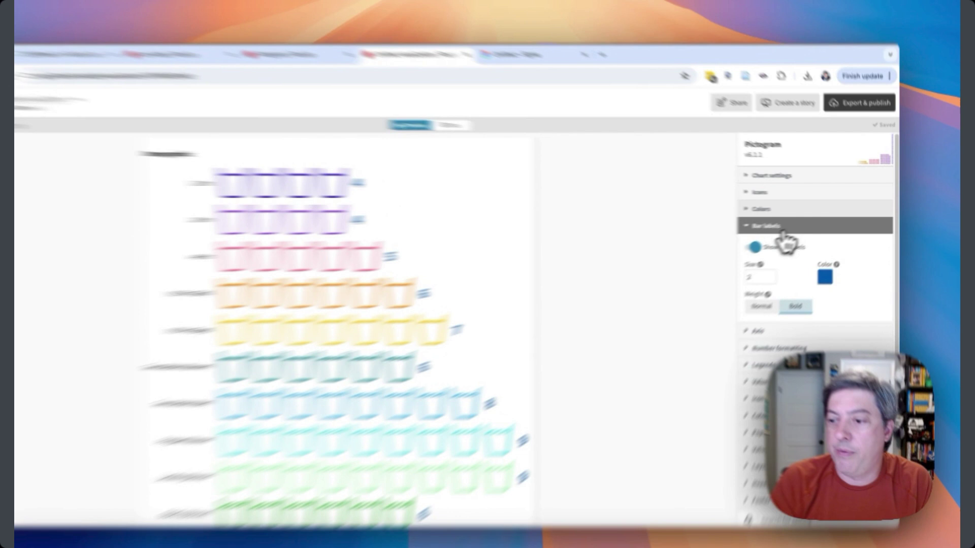
- Edit the chart's color palette, setting the first three colors to #9654e5 and the fifth to #4328e7
{"action": "left_click", "coordinate": [778, 208]}
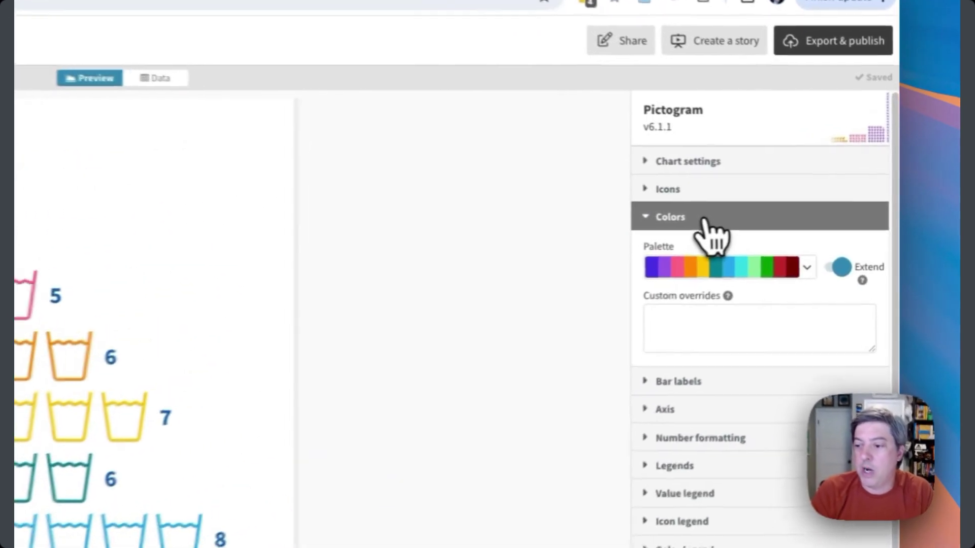
{"action": "left_click", "coordinate": [666, 280]}
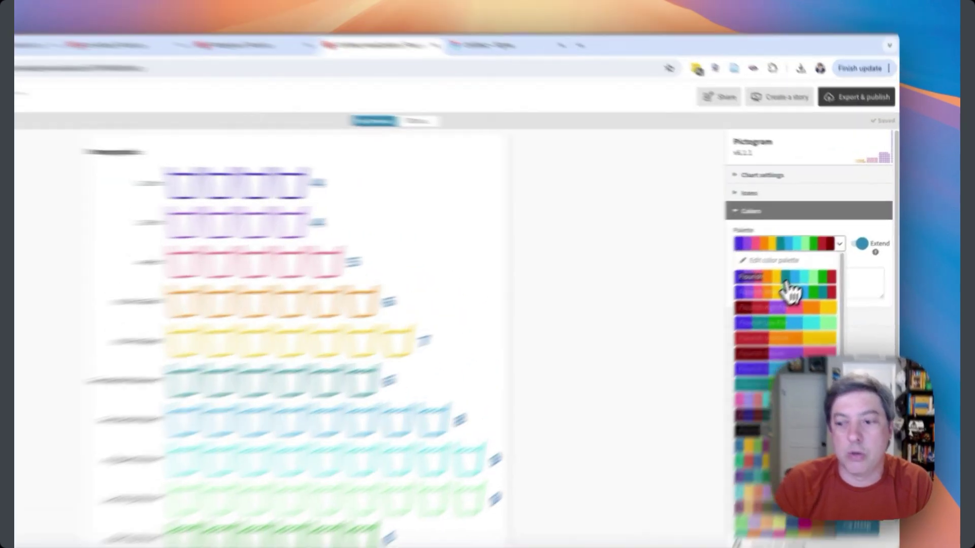
{"action": "left_click", "coordinate": [808, 267]}
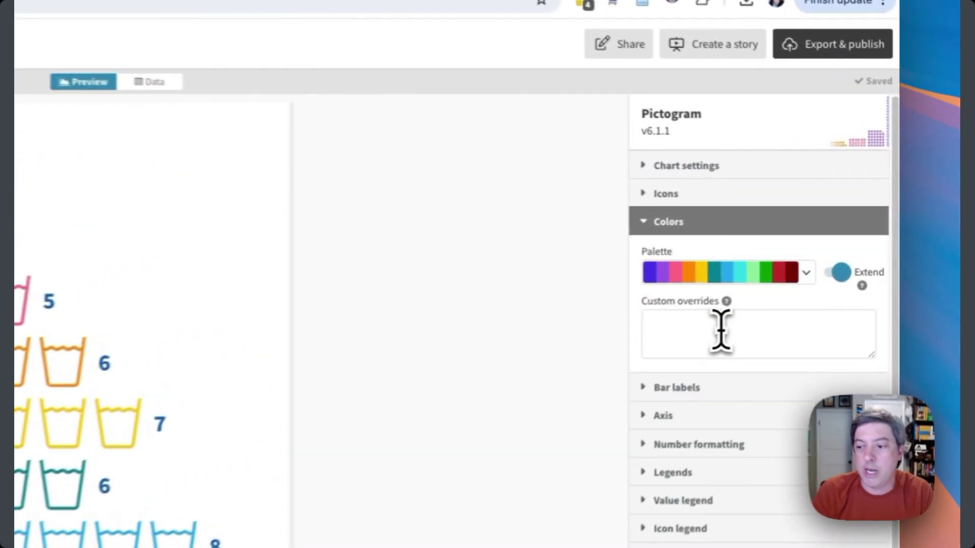
{"action": "mouse_move", "coordinate": [807, 250]}
{"action": "left_click", "coordinate": [663, 328]}
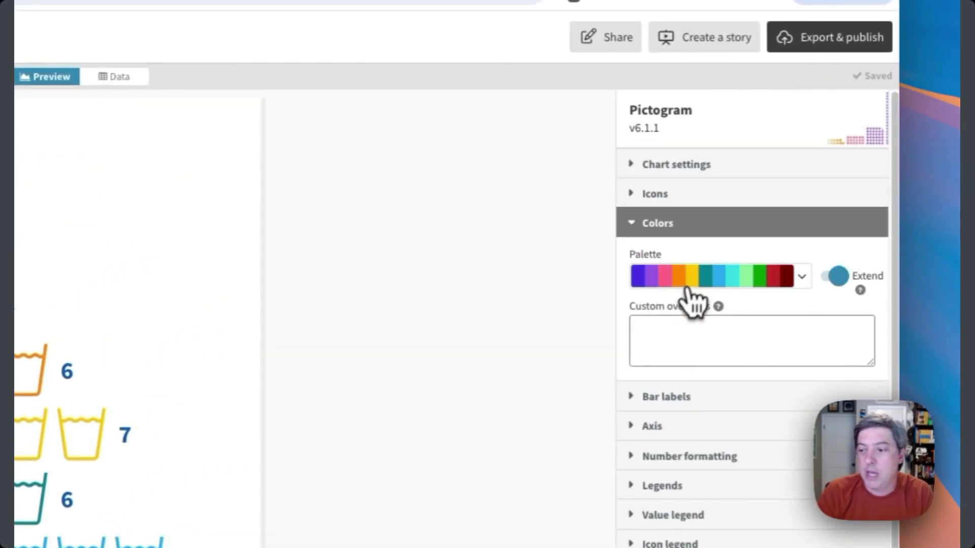
{"action": "left_click", "coordinate": [686, 290]}
{"action": "left_click", "coordinate": [691, 302]}
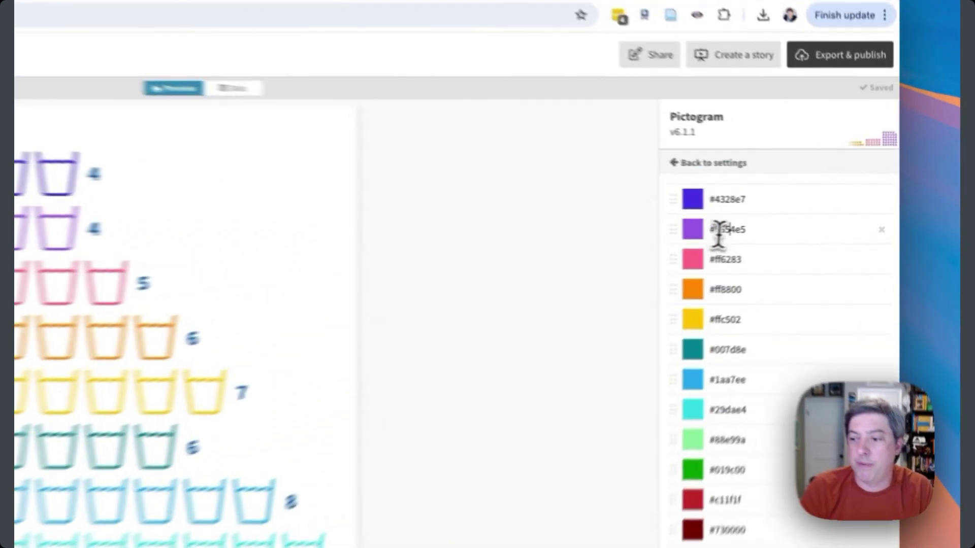
{"action": "double_click", "coordinate": [724, 230]}
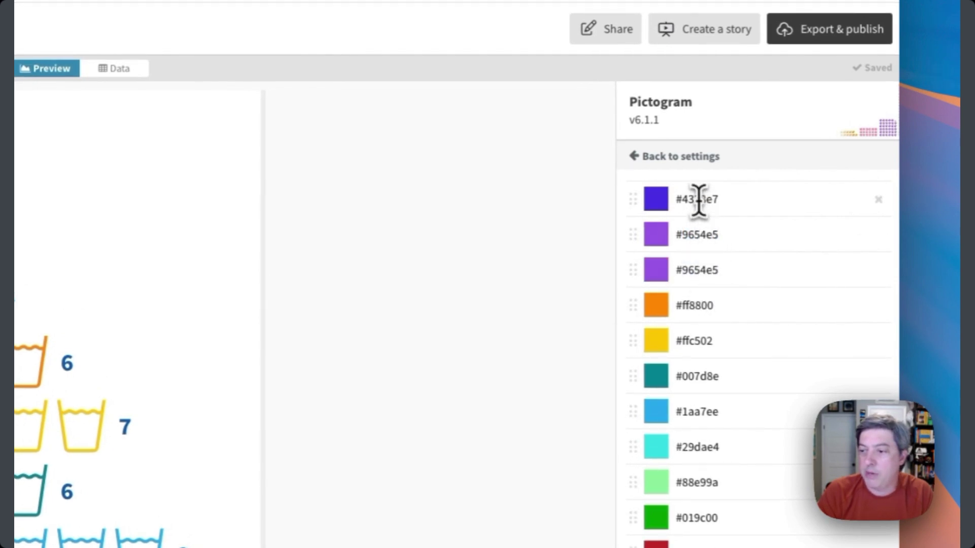
{"action": "double_click", "coordinate": [701, 234]}
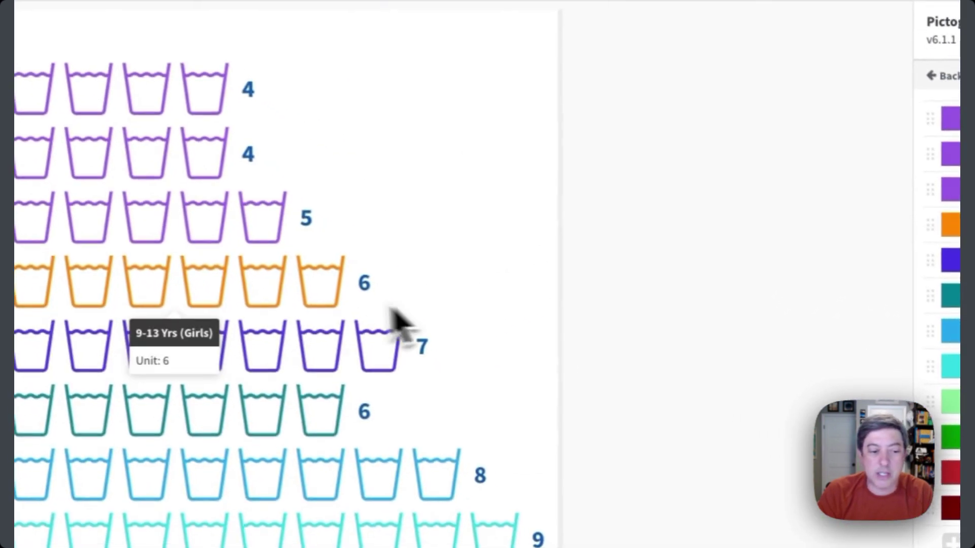
{"action": "mouse_move", "coordinate": [481, 438]}
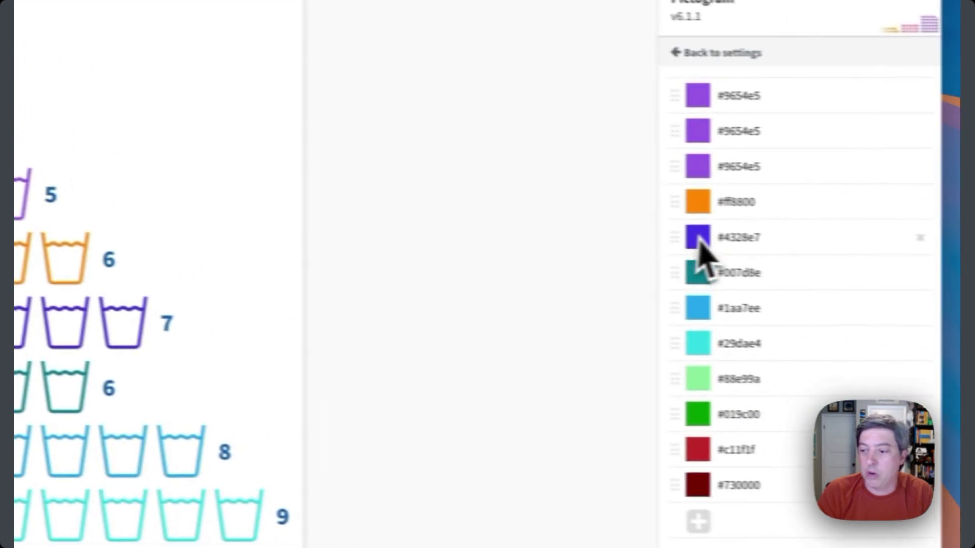
- Copy the fourth palette color, #ff8800, into the sixth, eighth, ninth, tenth and eleventh palette entries
{"action": "double_click", "coordinate": [690, 198]}
{"action": "key", "text": "ctrl+c"}
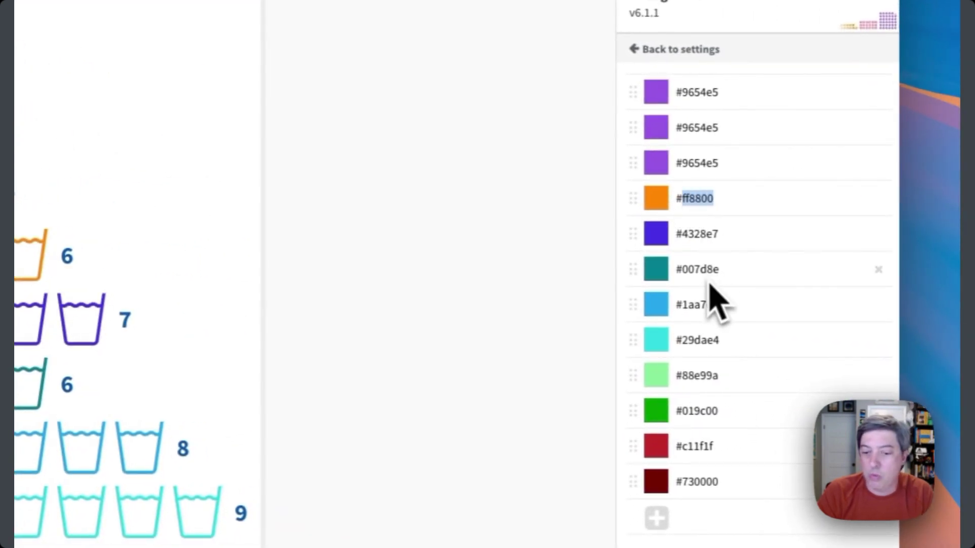
{"action": "double_click", "coordinate": [696, 269]}
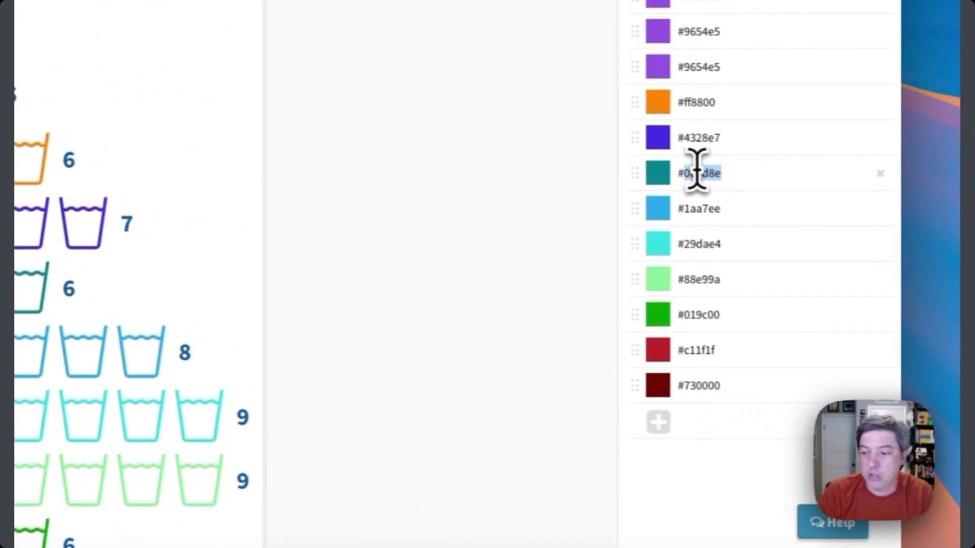
{"action": "key", "text": "ctrl+v"}
{"action": "double_click", "coordinate": [696, 244]}
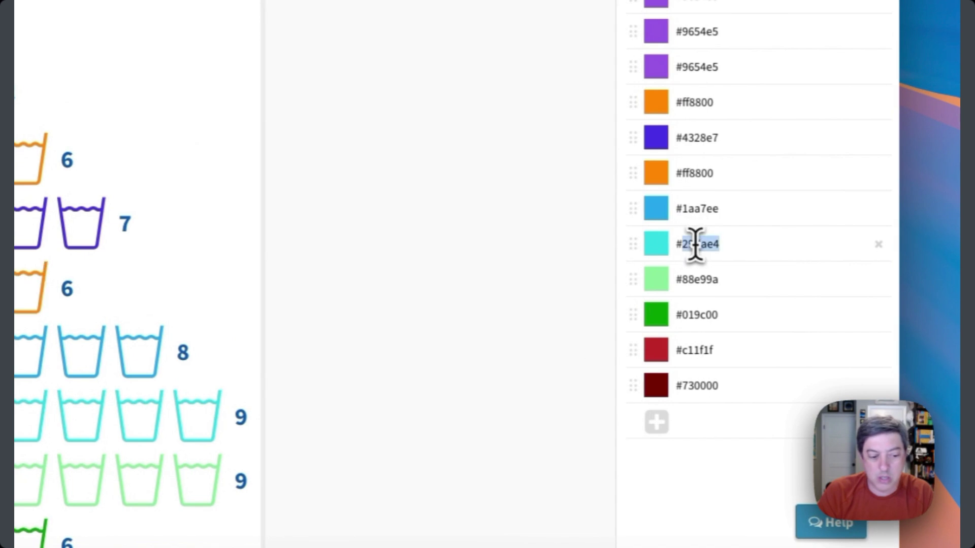
{"action": "left_click", "coordinate": [464, 265]}
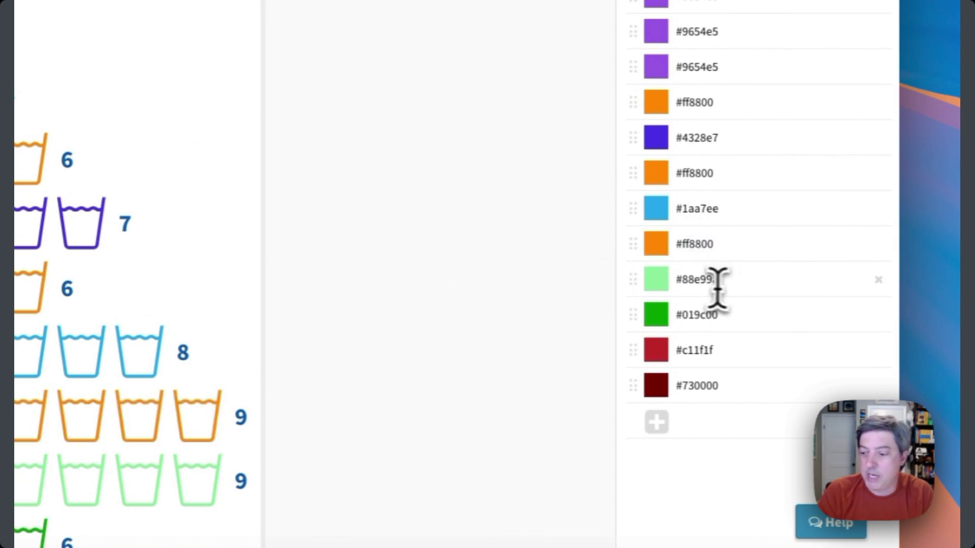
{"action": "scroll", "coordinate": [474, 327], "scroll_direction": "down", "scroll_amount": 2}
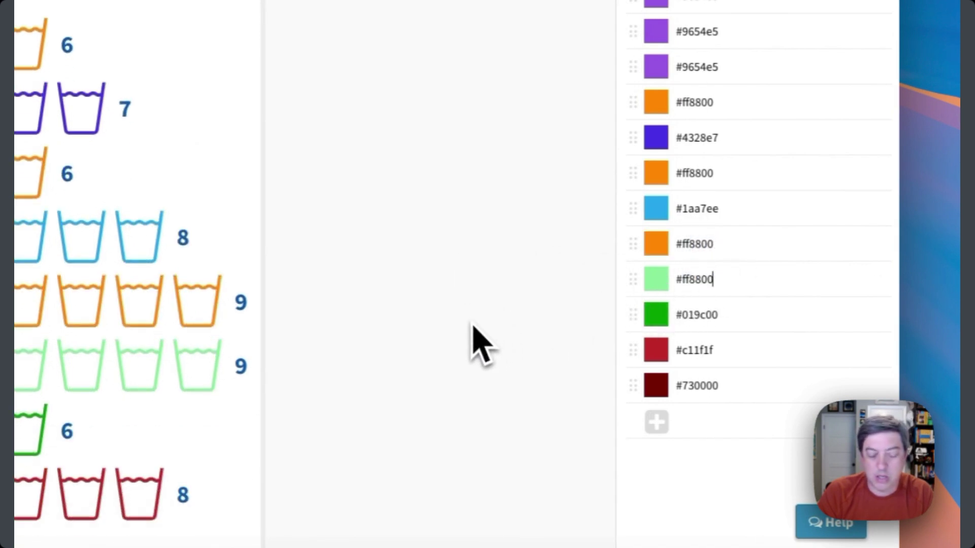
{"action": "double_click", "coordinate": [687, 352]}
{"action": "left_click", "coordinate": [541, 295]}
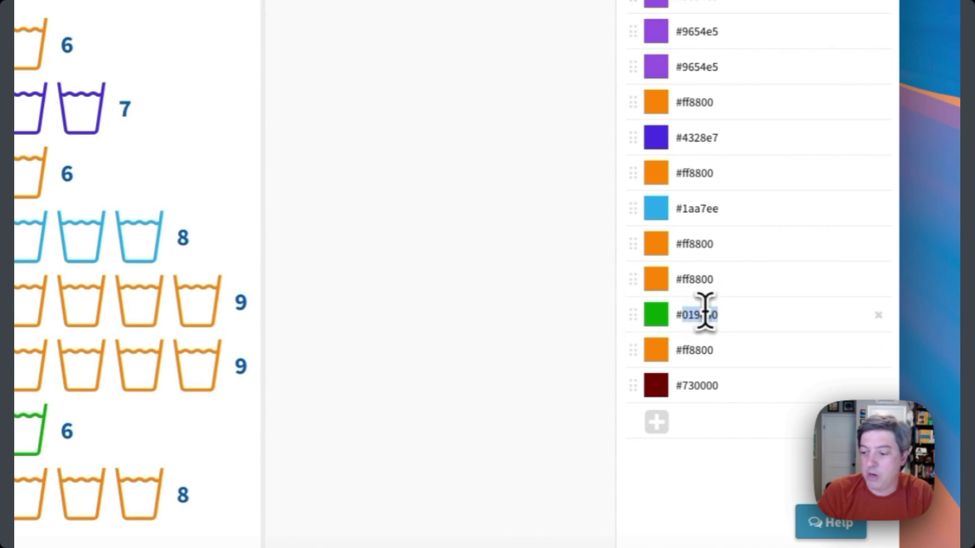
{"action": "left_click", "coordinate": [582, 254]}
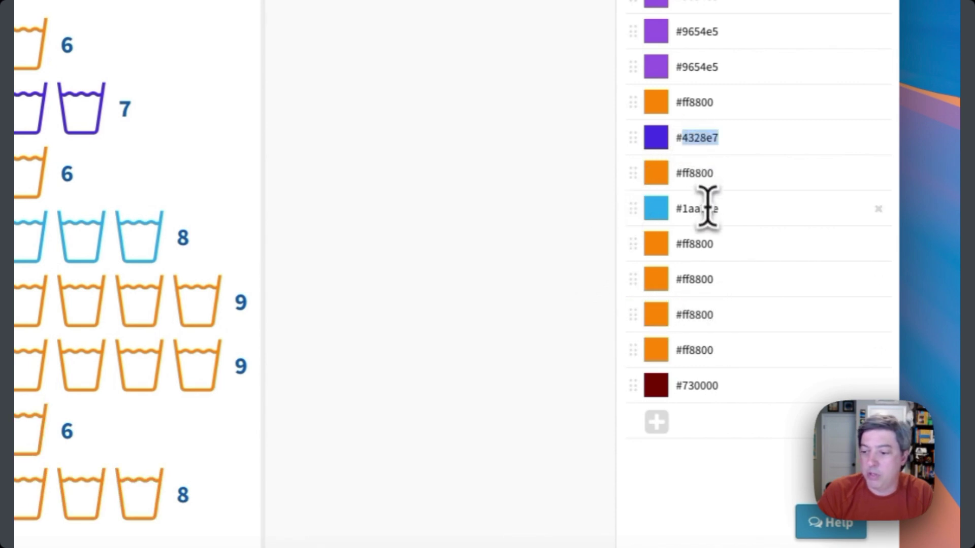
- Set the seventh and eleventh palette colors to #4328e7, and remove the last entry, #730000
{"action": "type", "text": "4328e7"}
{"action": "double_click", "coordinate": [693, 350]}
{"action": "type", "text": "4328e7"}
{"action": "left_click", "coordinate": [599, 378]}
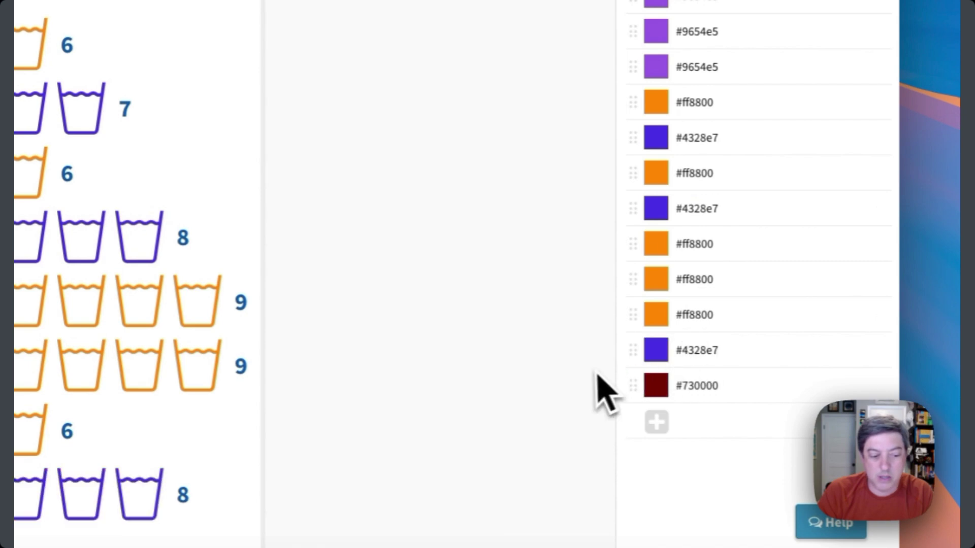
{"action": "left_click", "coordinate": [880, 387]}
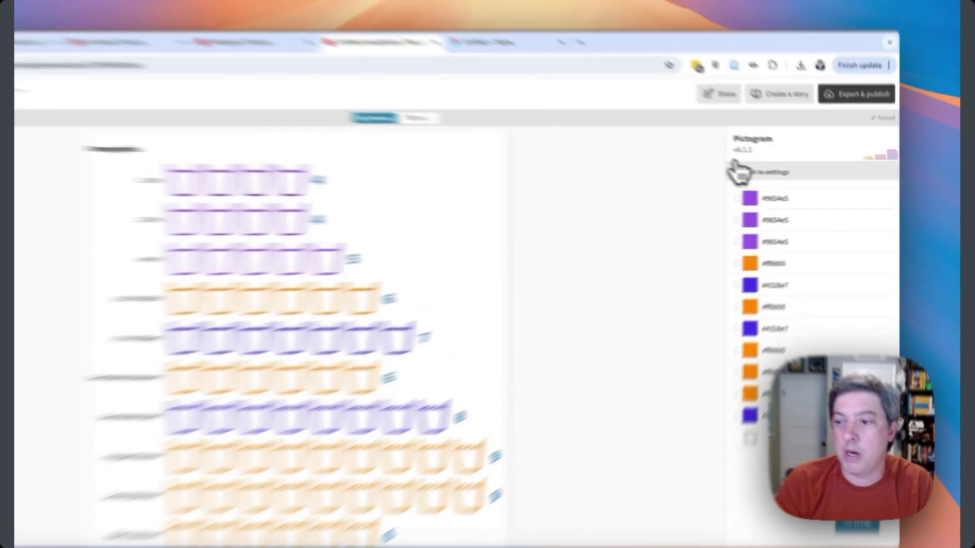
{"action": "left_click", "coordinate": [782, 178]}
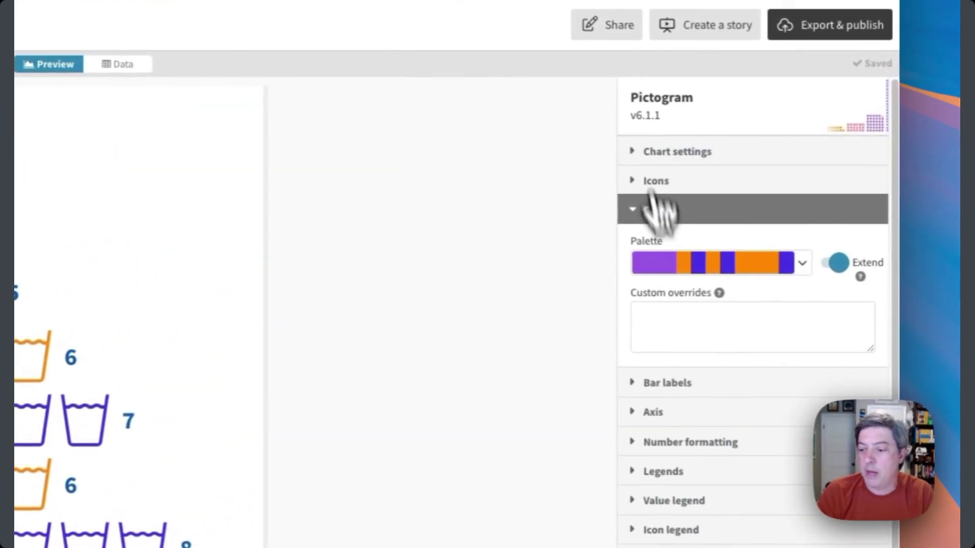
- Copy the title from the existing Pictogram chart and set the header title to "How much water should people drink per day?"
{"action": "left_click", "coordinate": [692, 413]}
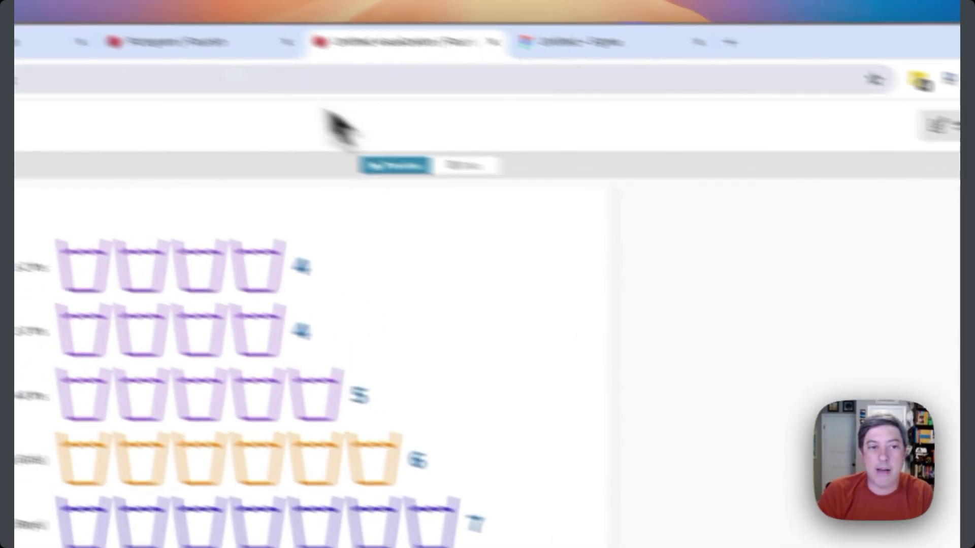
{"action": "left_click", "coordinate": [462, 163]}
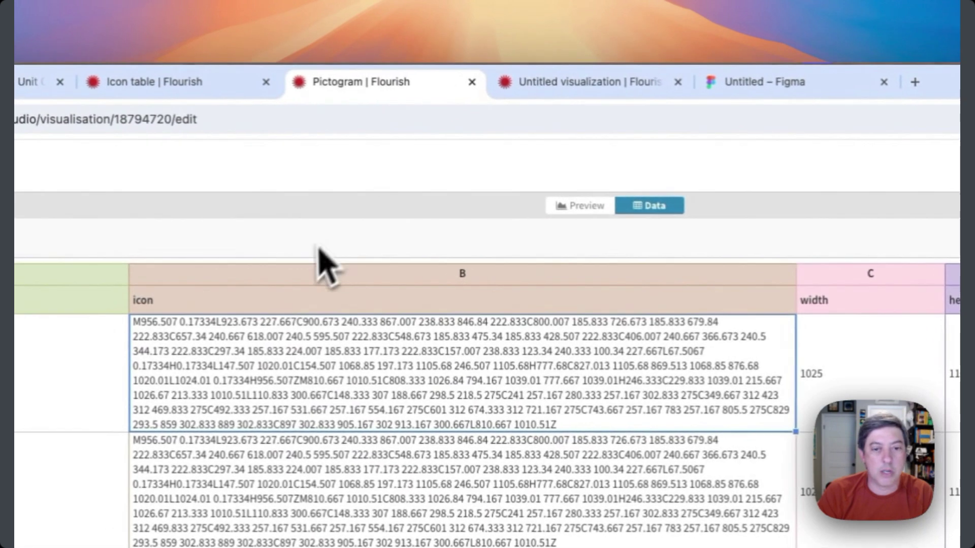
{"action": "left_click", "coordinate": [552, 211]}
{"action": "left_click", "coordinate": [320, 253]}
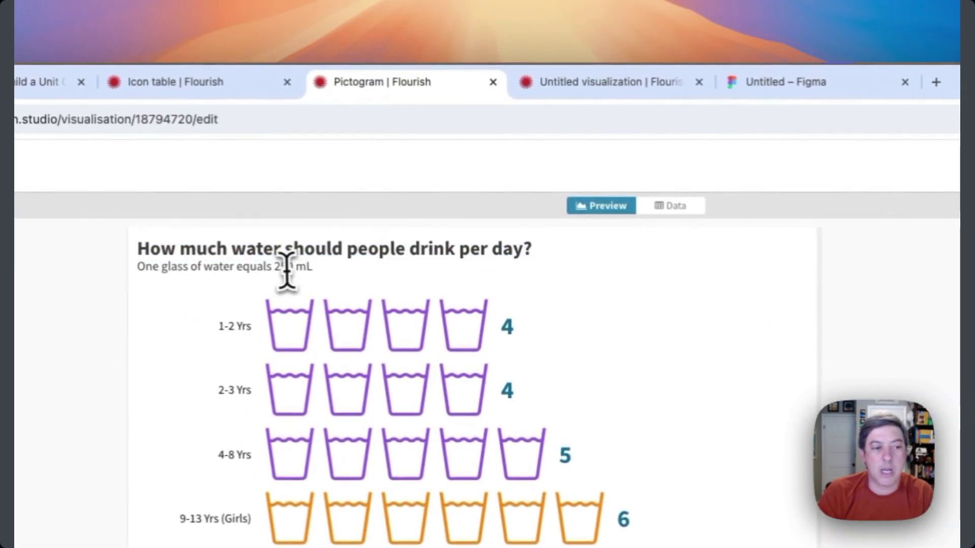
- Copy the existing Pictogram chart's subtitle and set the new chart's subtitle to "One glass of water equals 250 mL"
{"action": "left_click", "coordinate": [286, 270]}
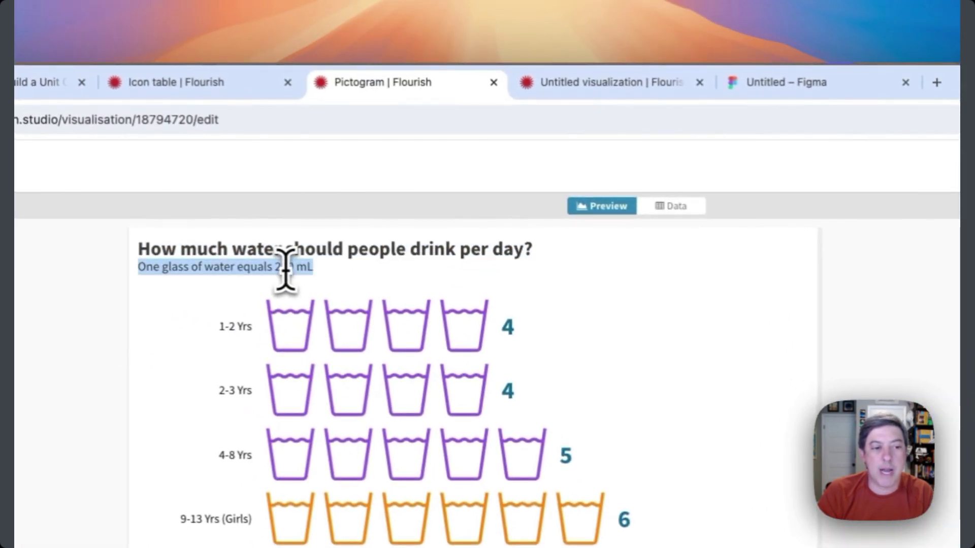
{"action": "left_click", "coordinate": [614, 92]}
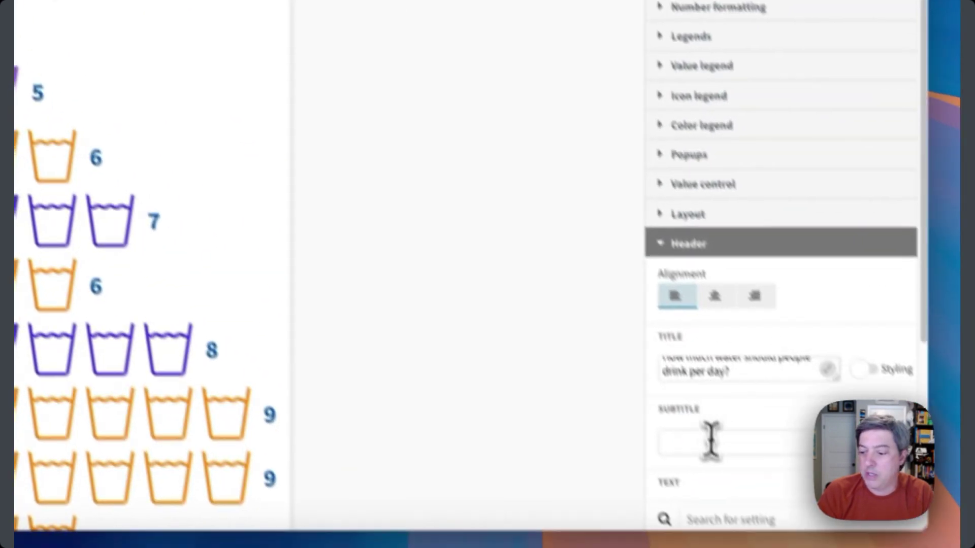
{"action": "left_click", "coordinate": [709, 435]}
{"action": "type", "text": "One glass of water equals 250 mL"}
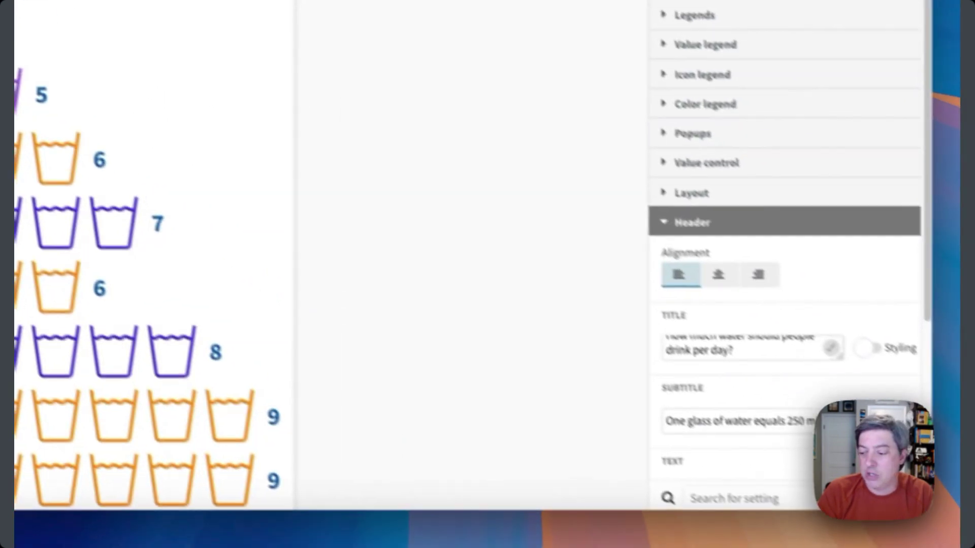
- Enable styling for the subtitle and reduce its custom size to 1.2
{"action": "left_click", "coordinate": [843, 361]}
{"action": "scroll", "coordinate": [851, 362], "scroll_direction": "down", "scroll_amount": 5}
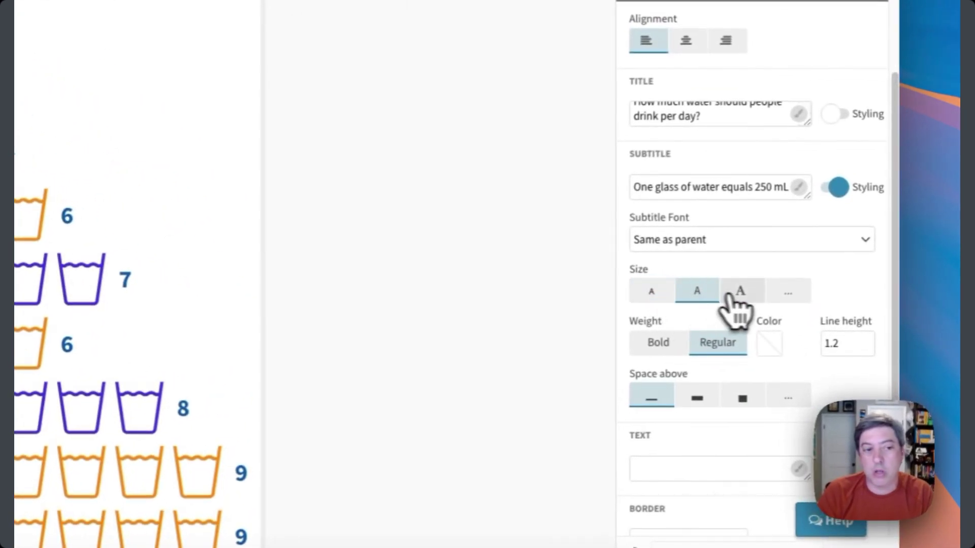
{"action": "left_click", "coordinate": [653, 295]}
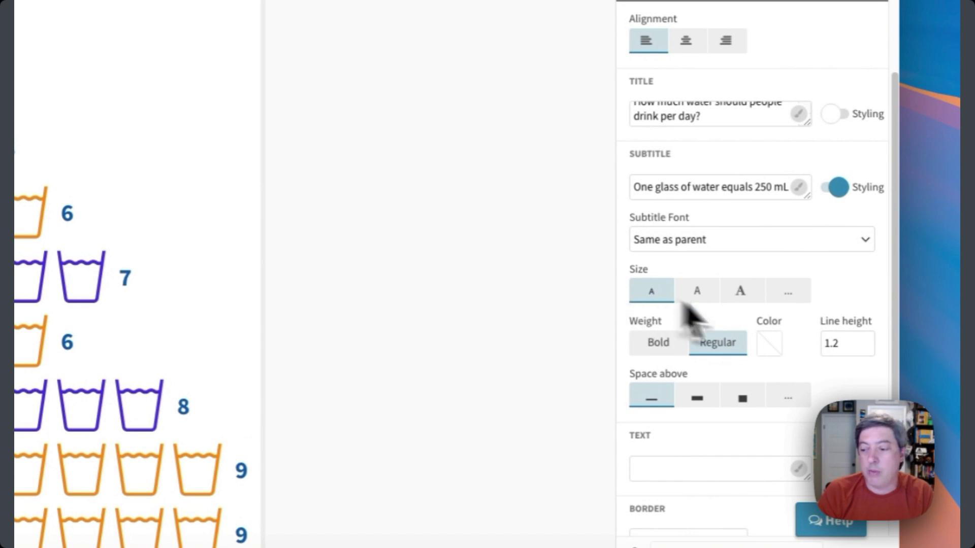
{"action": "left_click", "coordinate": [786, 300]}
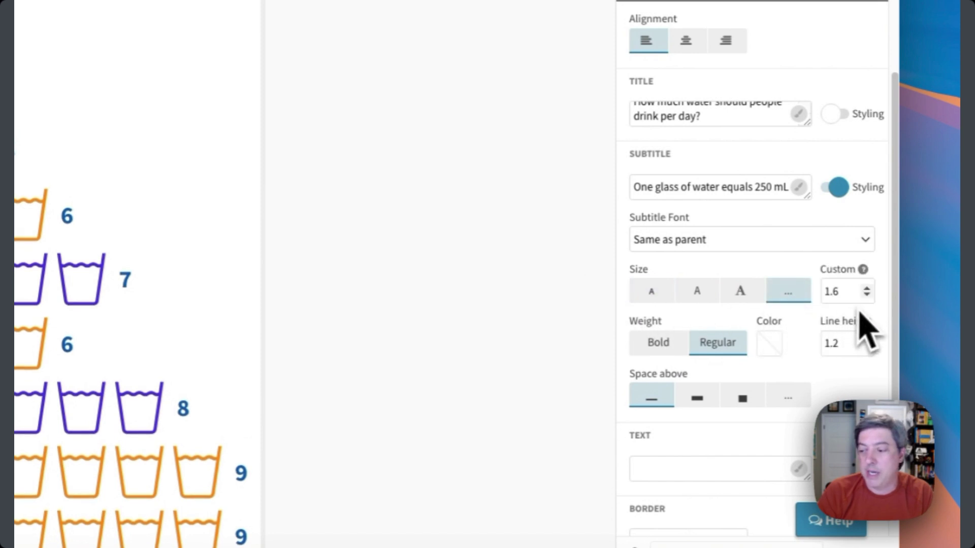
{"action": "key", "text": "Down"}
{"action": "key", "text": "Down"}
{"action": "key", "text": "Down"}
{"action": "key", "text": "Down"}
{"action": "key", "text": "Down"}
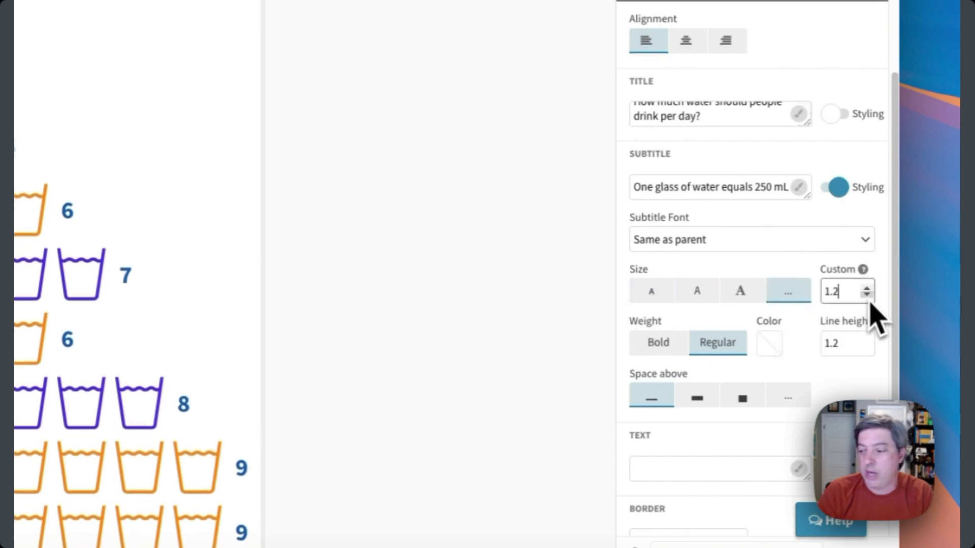
{"action": "key", "text": "Down"}
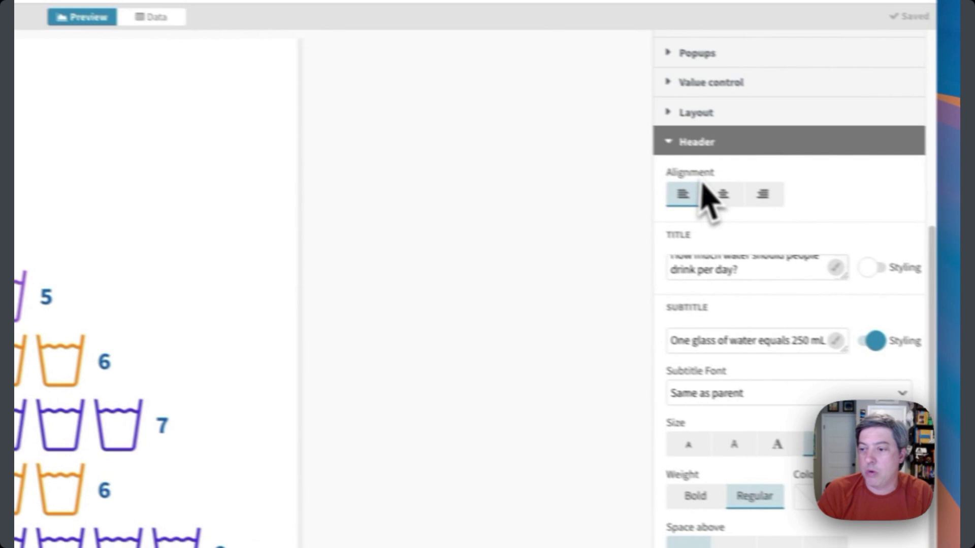
{"action": "left_click", "coordinate": [680, 142]}
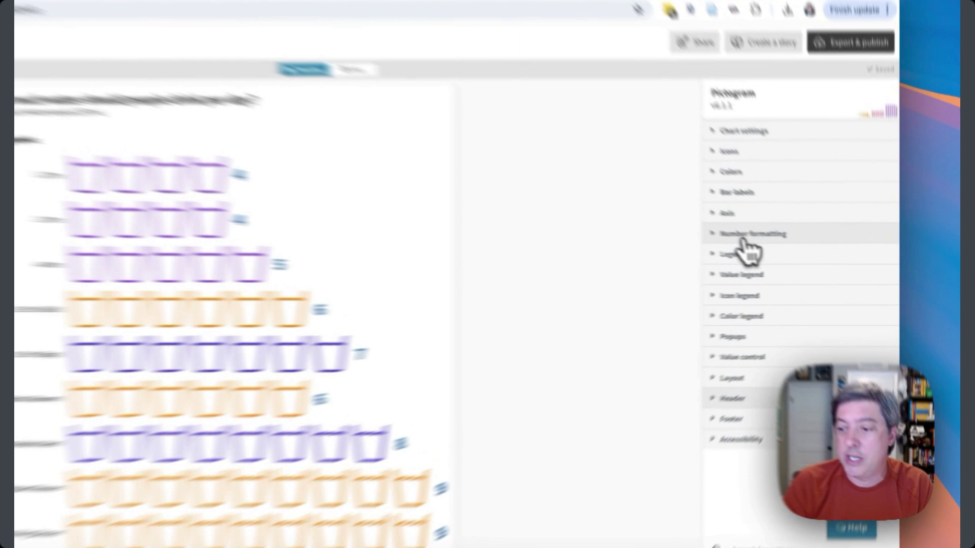
- Remove the axis title by setting its type to Custom with blank text
{"action": "left_click", "coordinate": [780, 238]}
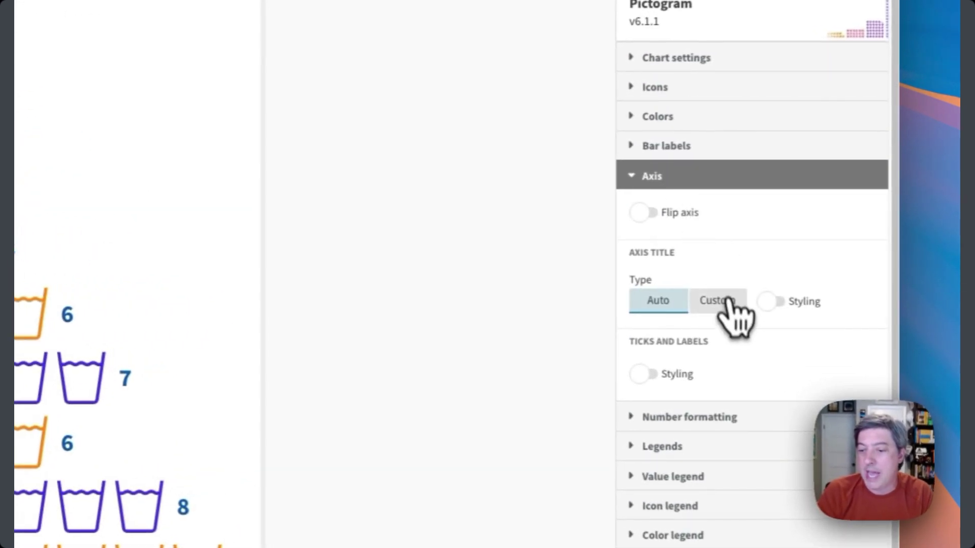
{"action": "left_click", "coordinate": [725, 302]}
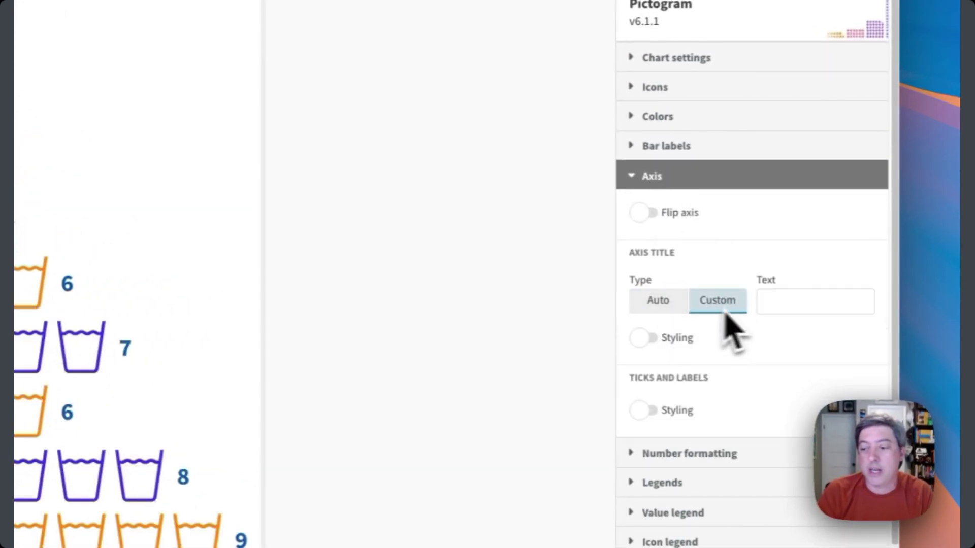
{"action": "left_click", "coordinate": [680, 309]}
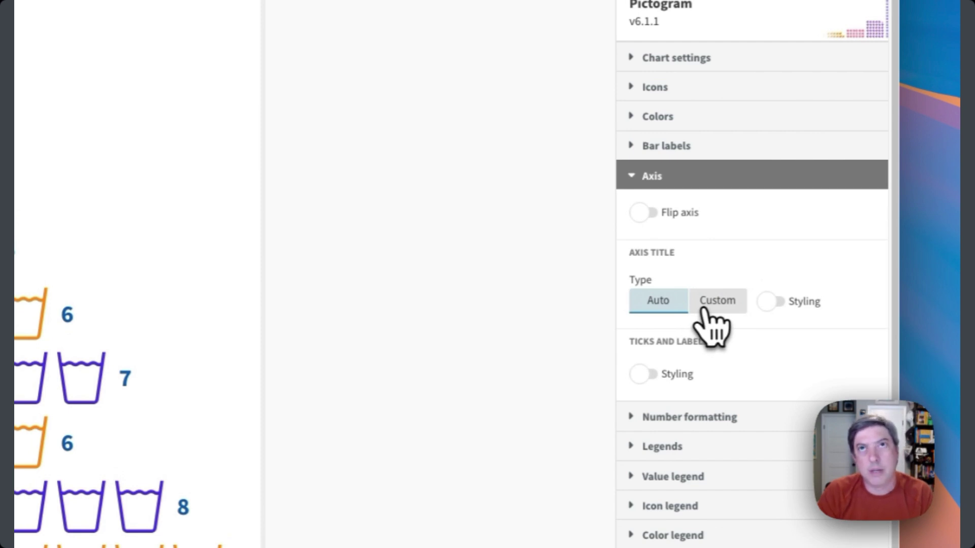
{"action": "left_click", "coordinate": [716, 318]}
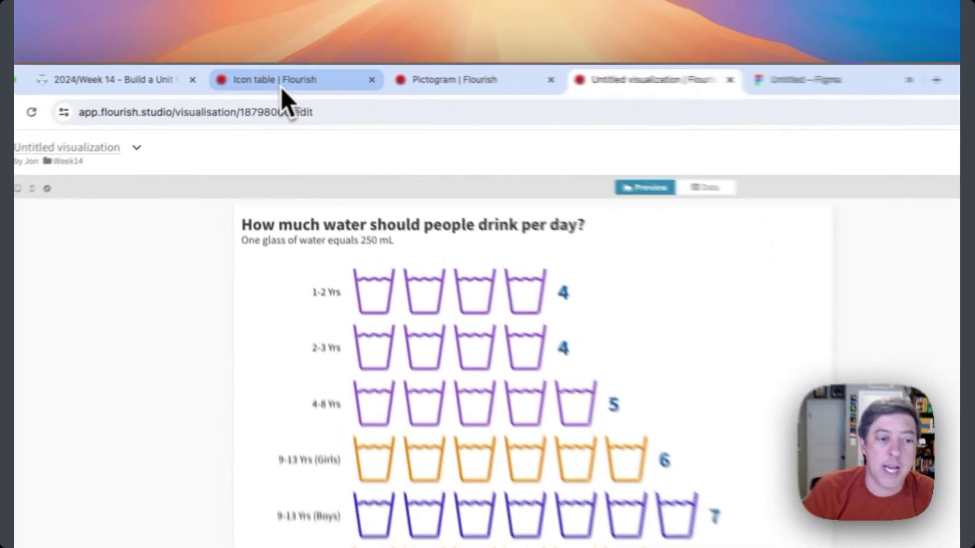
- Display the Icon table's preview and open its Week14 project folder in a new browser tab
{"action": "left_click", "coordinate": [264, 72]}
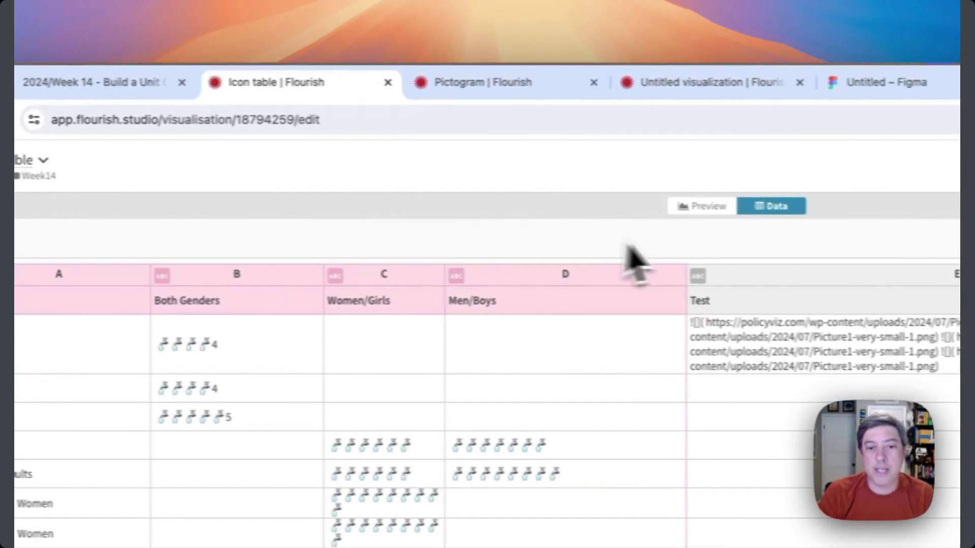
{"action": "left_click", "coordinate": [717, 209]}
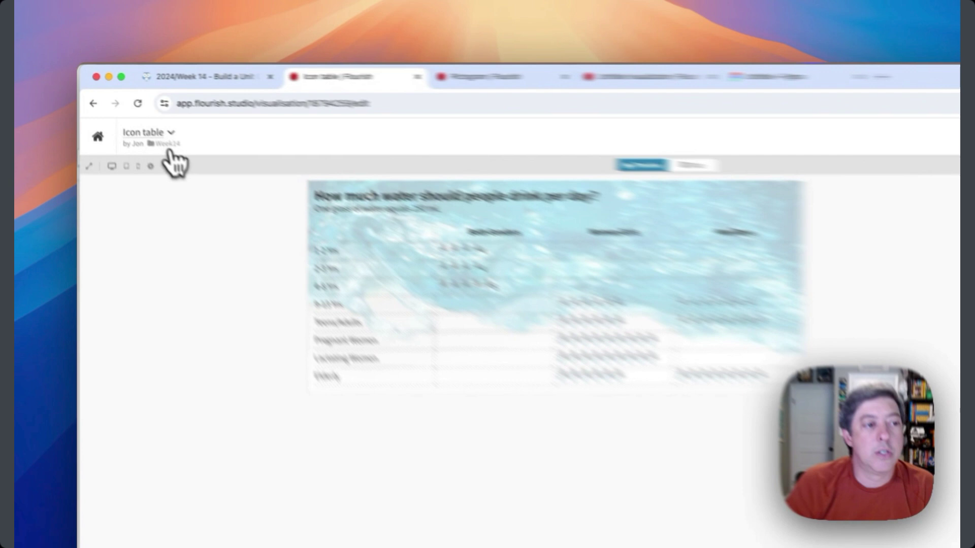
{"action": "right_click", "coordinate": [140, 119]}
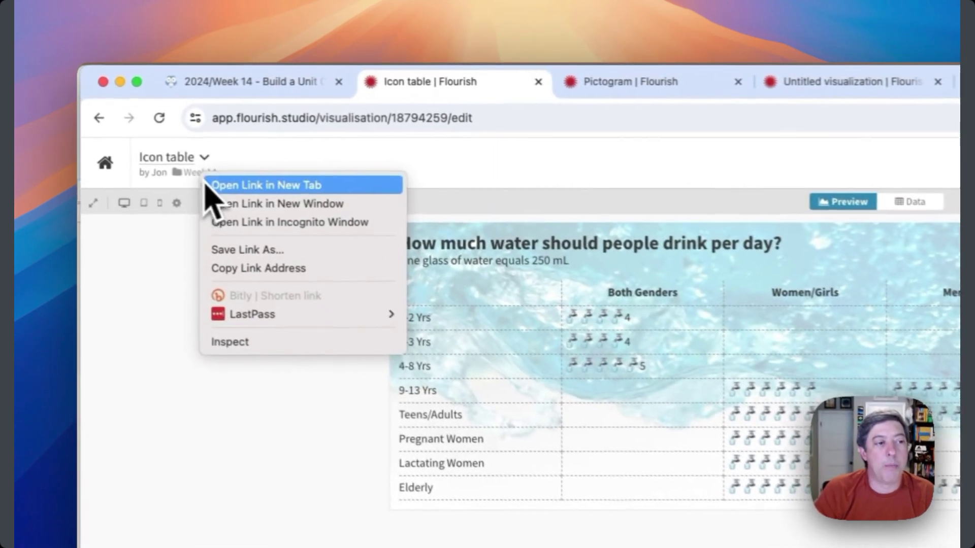
{"action": "left_click", "coordinate": [147, 124]}
{"action": "left_click", "coordinate": [665, 85]}
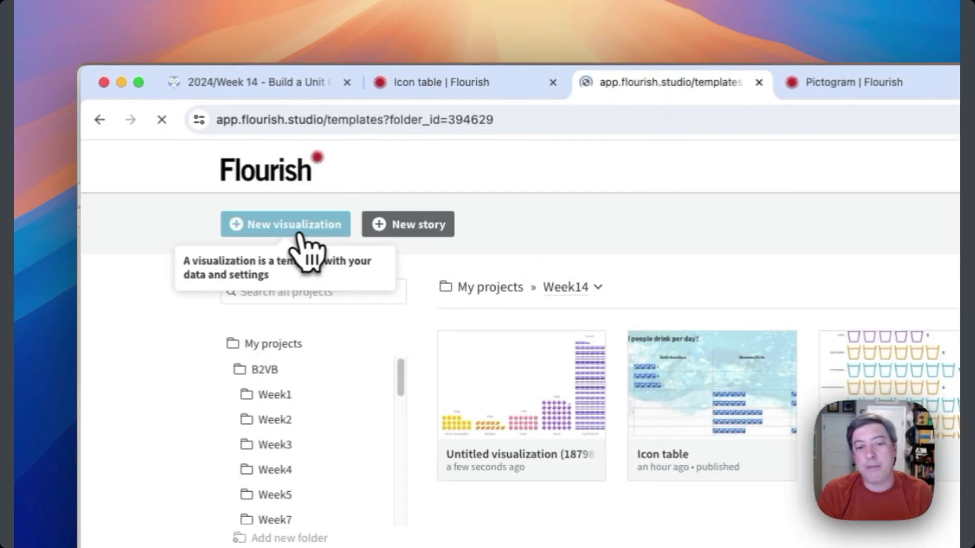
- Create a new visualization from the Bingo card template in the Table group
{"action": "scroll", "coordinate": [634, 402], "scroll_direction": "down", "scroll_amount": 15}
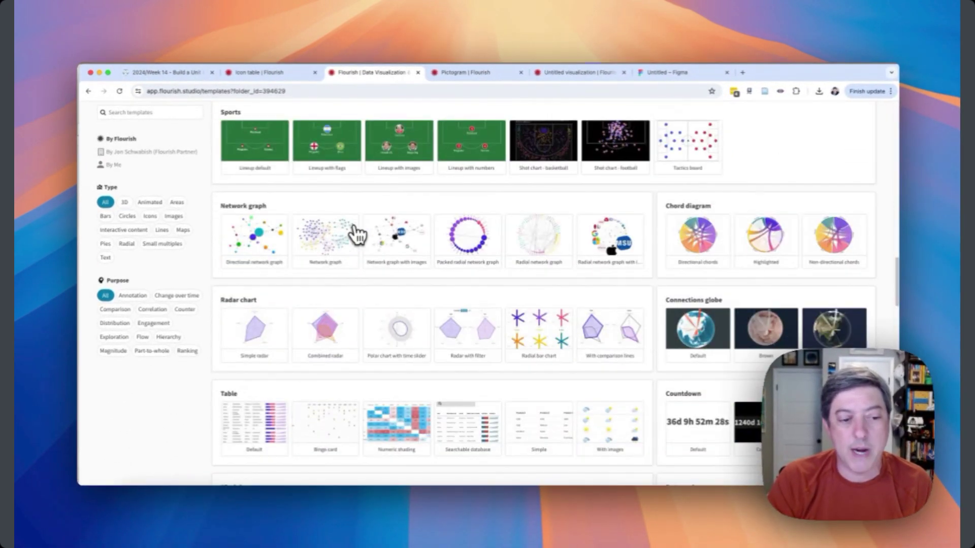
{"action": "scroll", "coordinate": [357, 235], "scroll_direction": "down", "scroll_amount": 3}
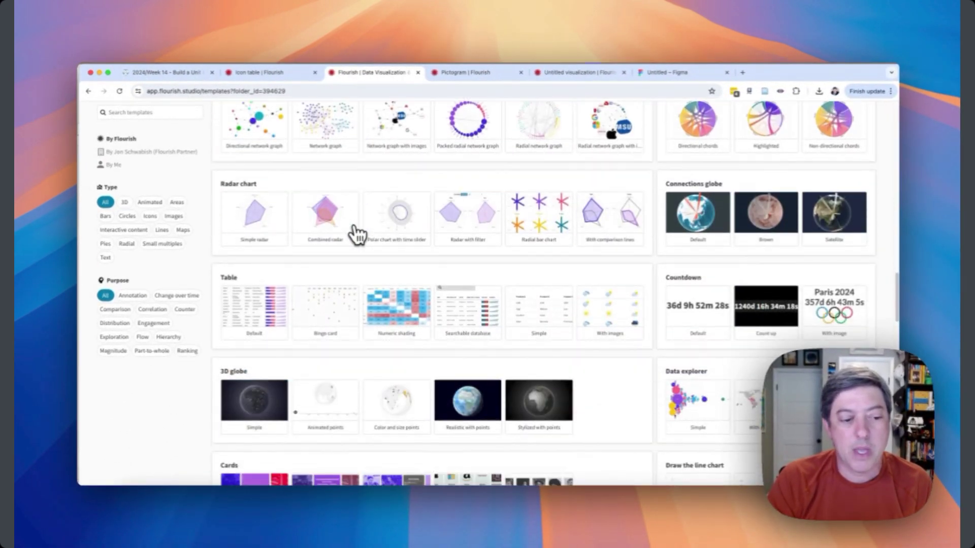
{"action": "scroll", "coordinate": [355, 234], "scroll_direction": "down", "scroll_amount": 1}
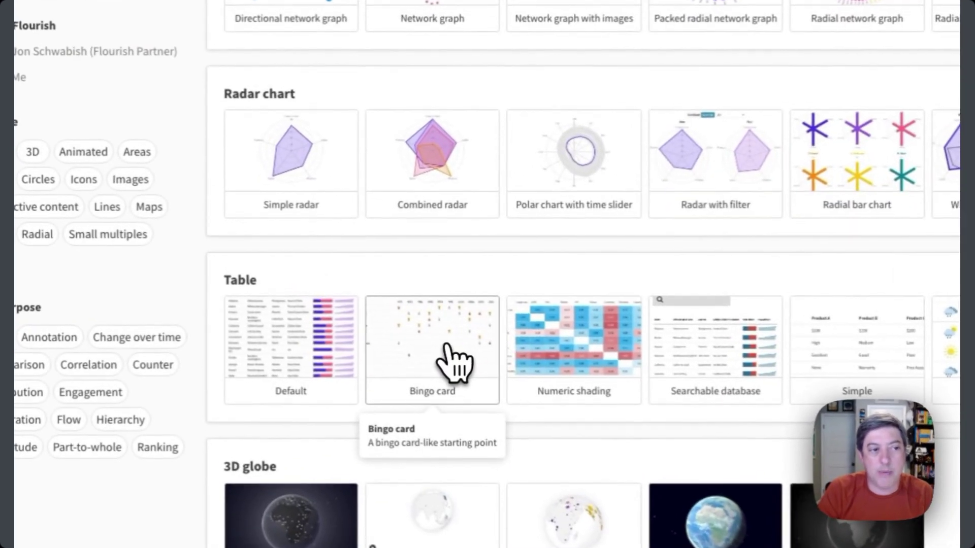
{"action": "left_click", "coordinate": [332, 306]}
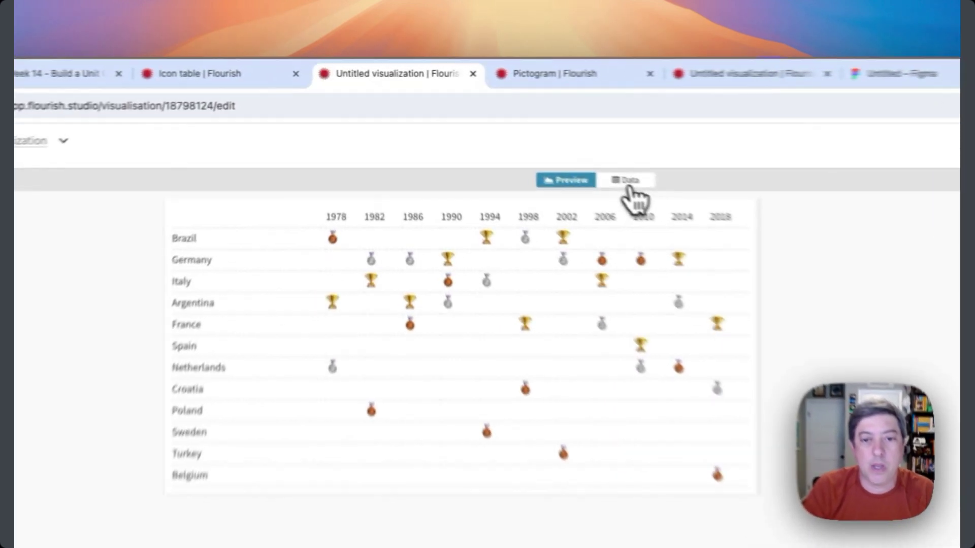
- Add three smiley emojis, ending with face with tears of joy, after the medal in Brazil's 1978 cell and preview the table
{"action": "left_click", "coordinate": [508, 135]}
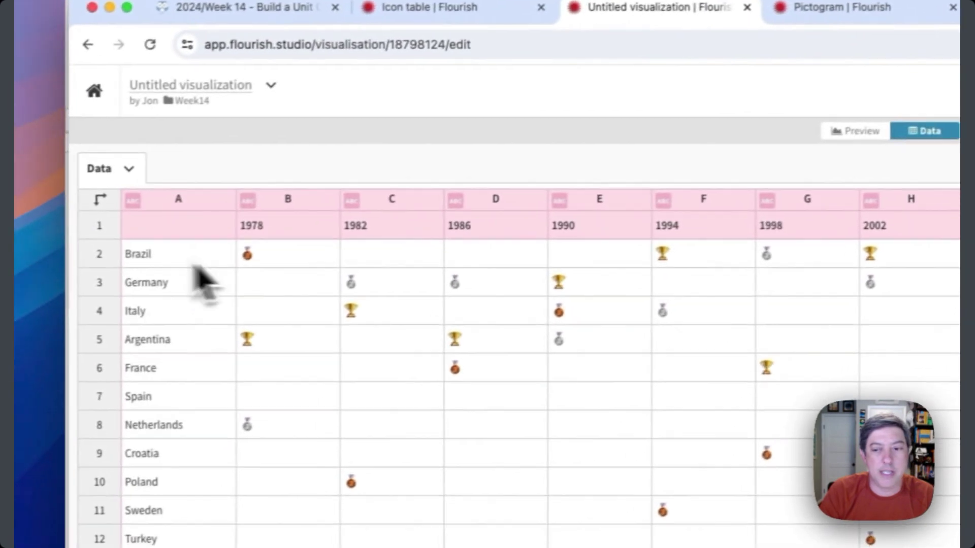
{"action": "left_click", "coordinate": [263, 261]}
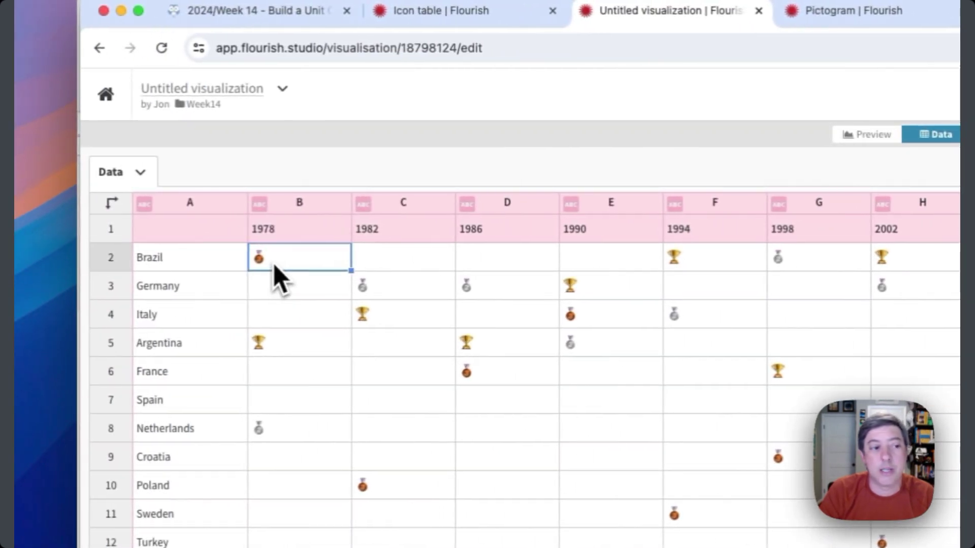
{"action": "double_click", "coordinate": [276, 266]}
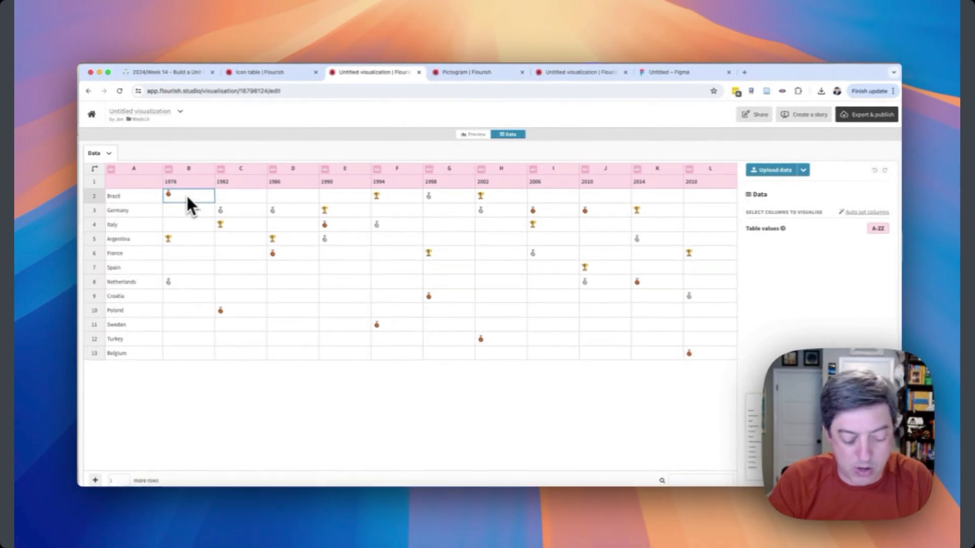
{"action": "key", "text": "ctrl+super+space"}
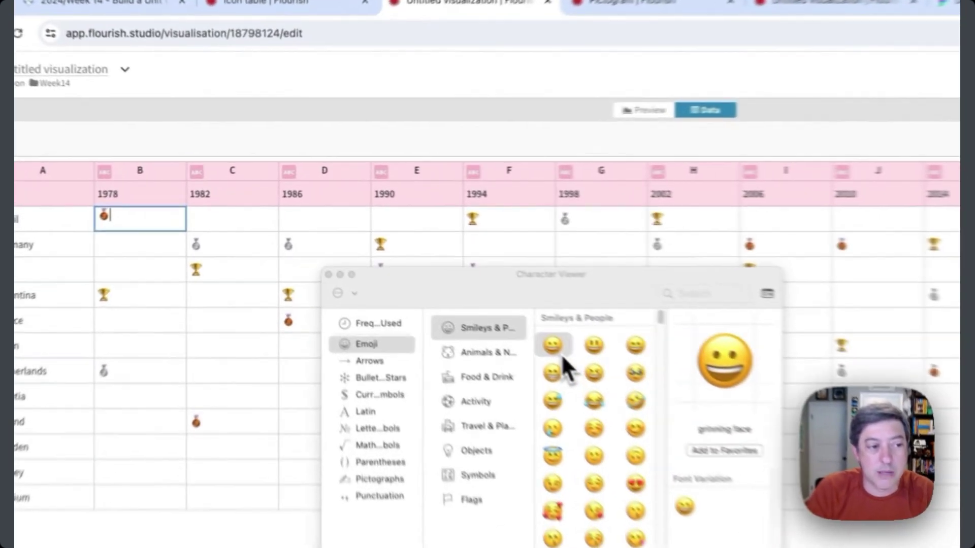
{"action": "double_click", "coordinate": [559, 351]}
{"action": "left_click", "coordinate": [595, 373]}
{"action": "double_click", "coordinate": [597, 400]}
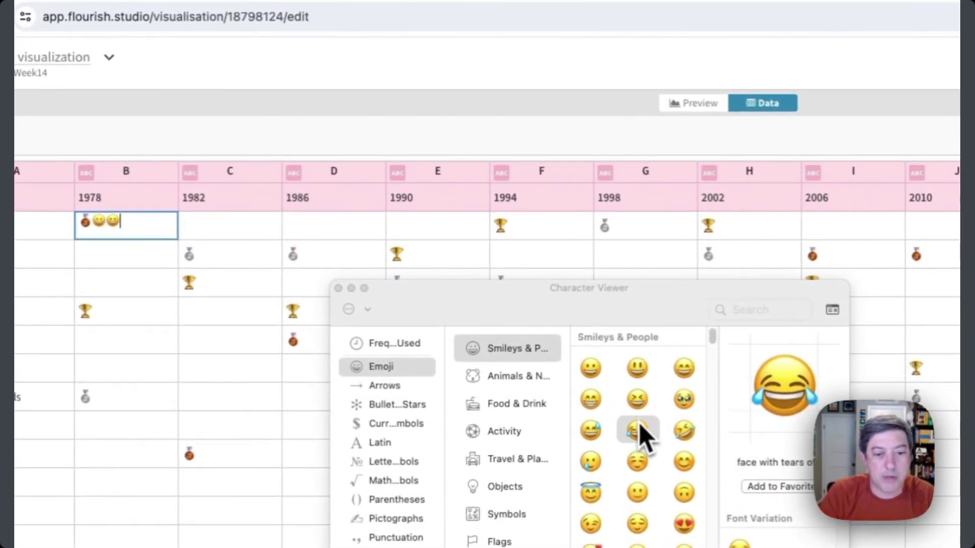
{"action": "left_click", "coordinate": [342, 302]}
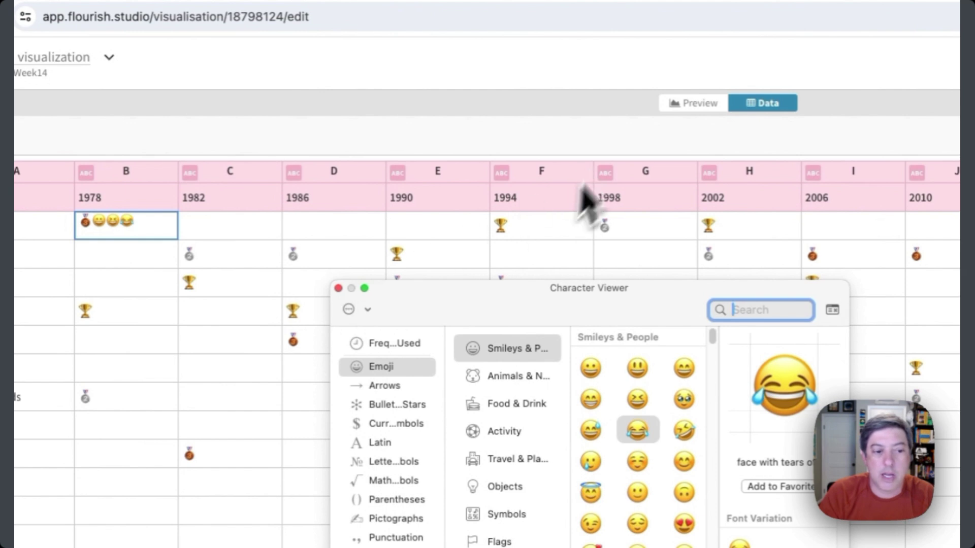
{"action": "left_click", "coordinate": [338, 288]}
{"action": "left_click", "coordinate": [635, 173]}
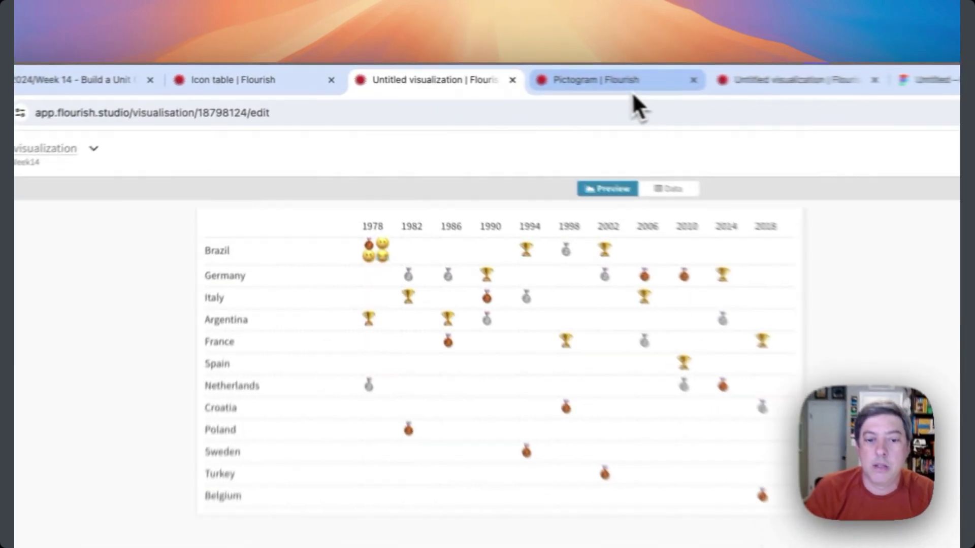
- Return to the Icon table, set its Table values columns to A-E to include the Test image column, and preview it
{"action": "left_click", "coordinate": [485, 75]}
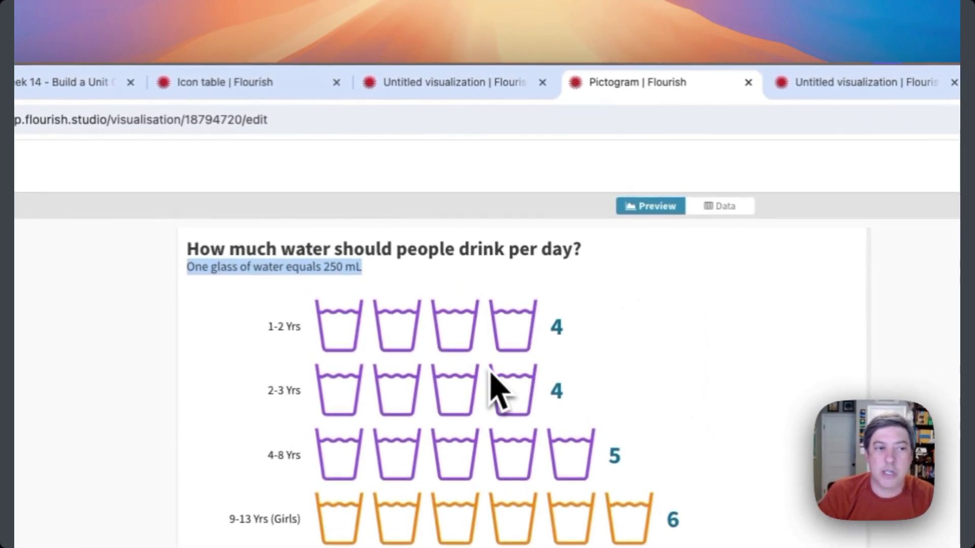
{"action": "left_click", "coordinate": [286, 84]}
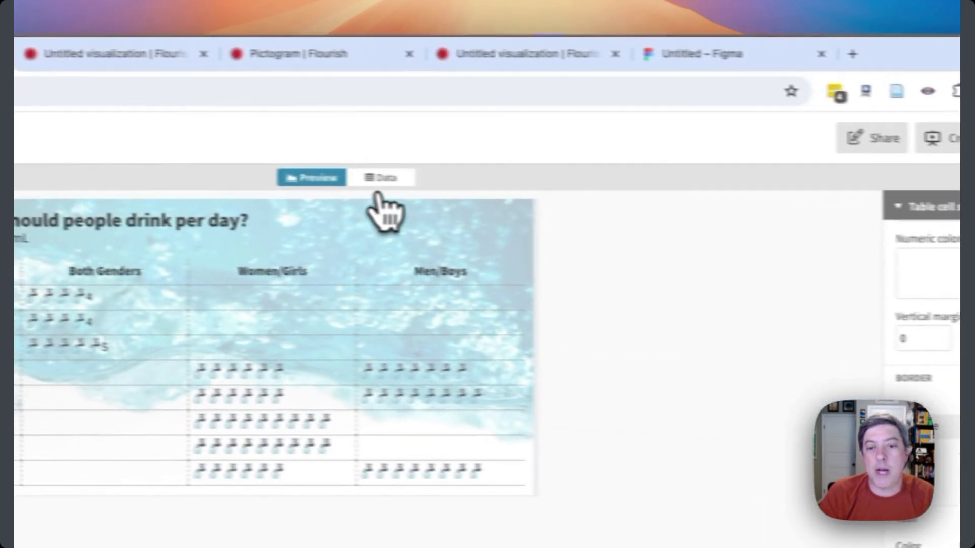
{"action": "left_click", "coordinate": [380, 178]}
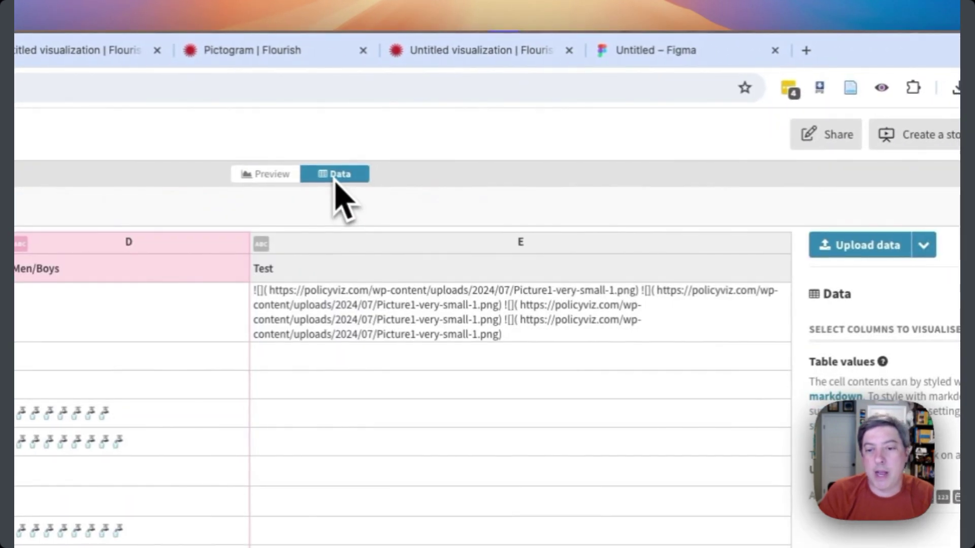
{"action": "left_click", "coordinate": [476, 335]}
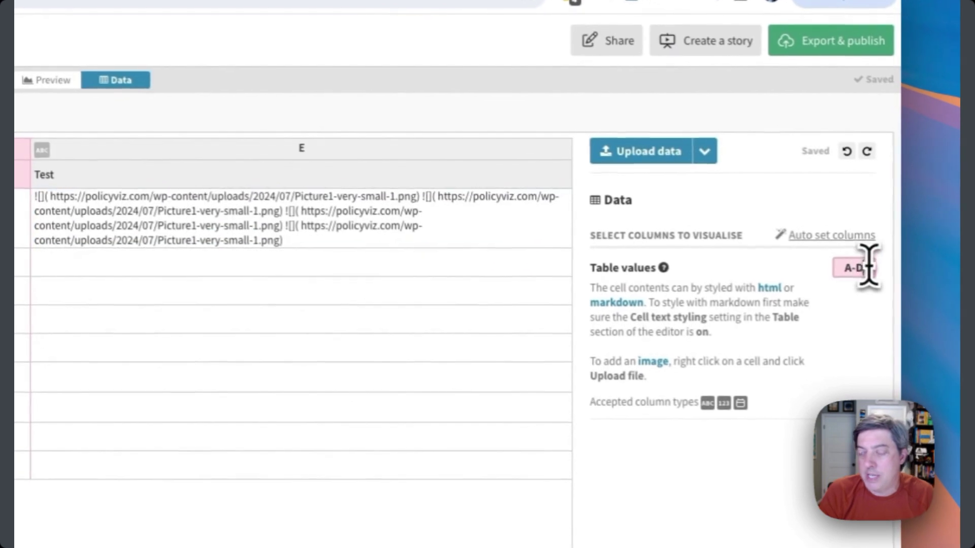
{"action": "left_click", "coordinate": [866, 273]}
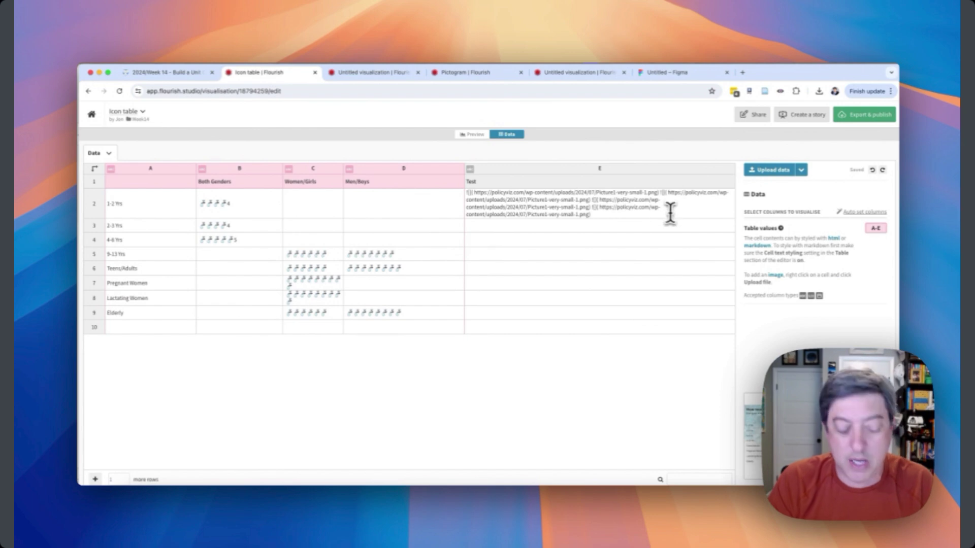
{"action": "key", "text": "Tab"}
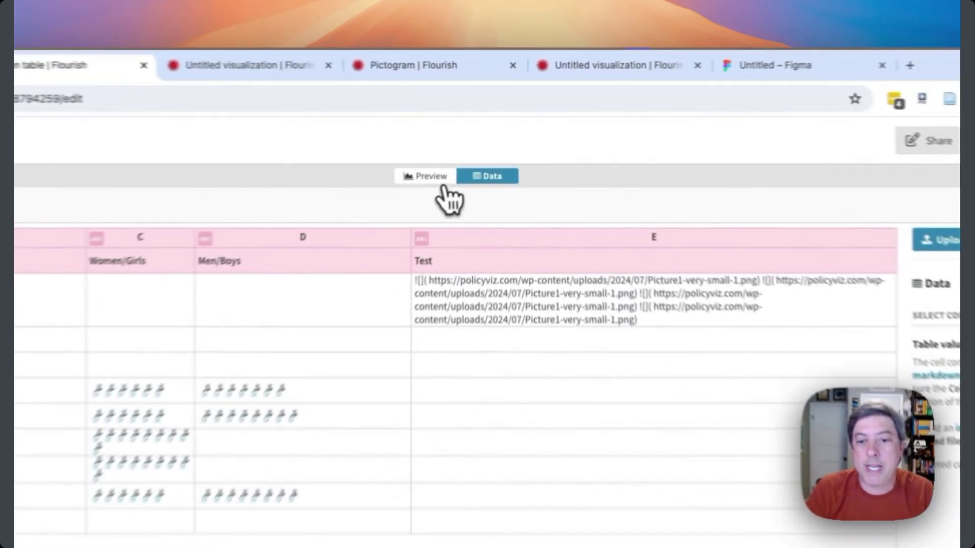
{"action": "left_click", "coordinate": [472, 134]}
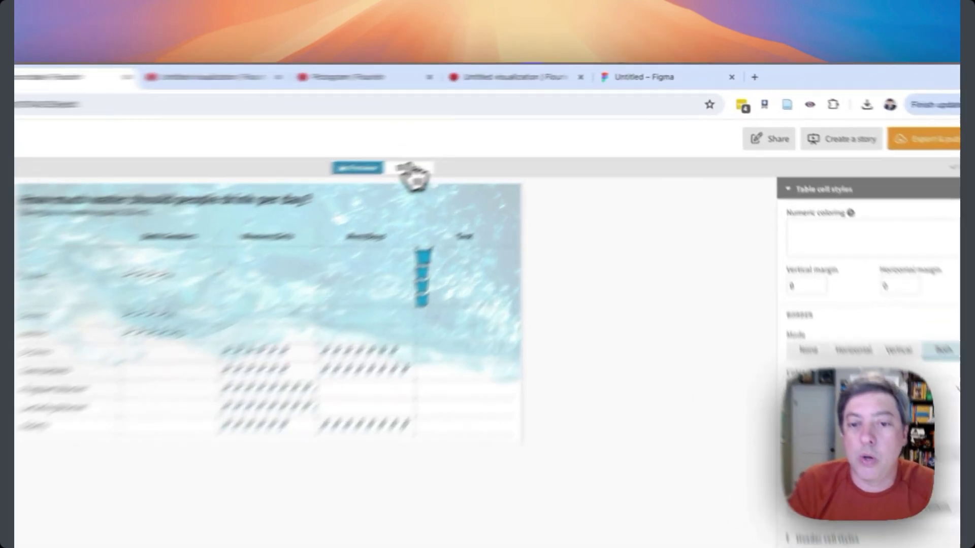
- Open the 1-2 Yrs cell under Both Genders for editing in the Icon table's data and examine its emojis and number
{"action": "left_click", "coordinate": [506, 134]}
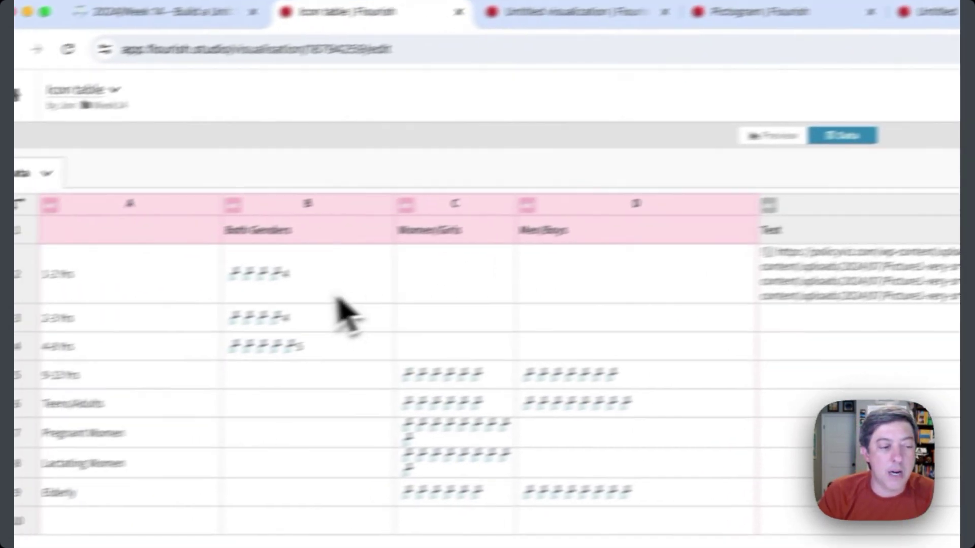
{"action": "left_click", "coordinate": [306, 288]}
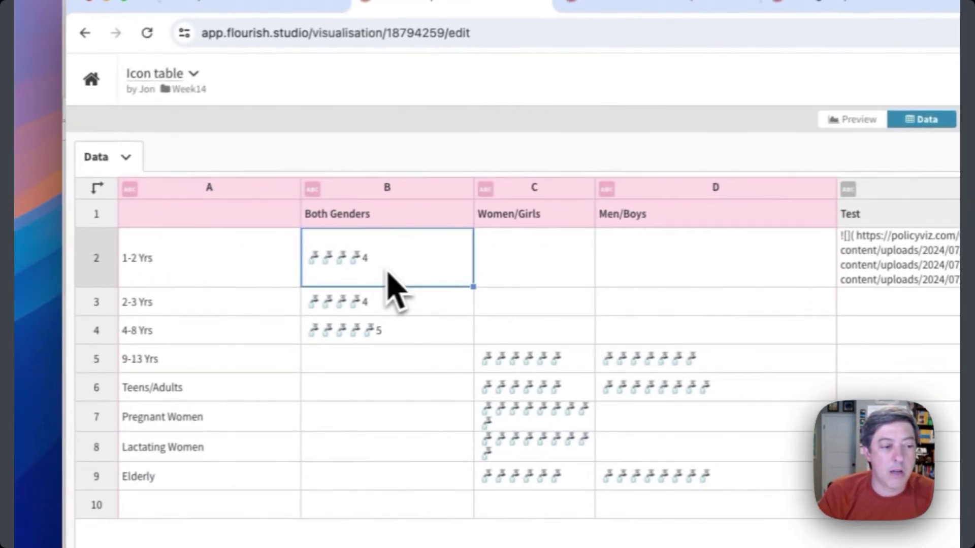
{"action": "double_click", "coordinate": [389, 269]}
{"action": "left_click_drag", "start_coordinate": [361, 234], "coordinate": [292, 241]}
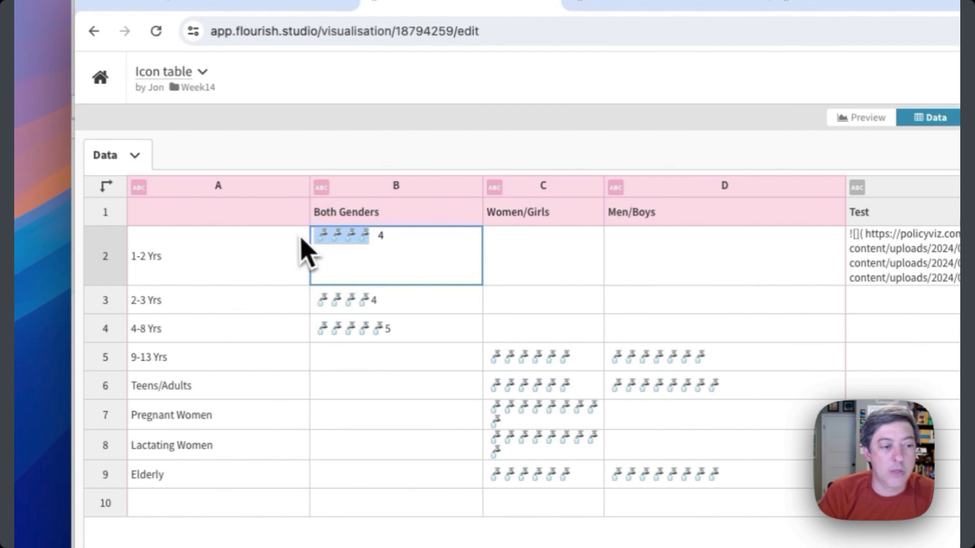
{"action": "left_click", "coordinate": [401, 240]}
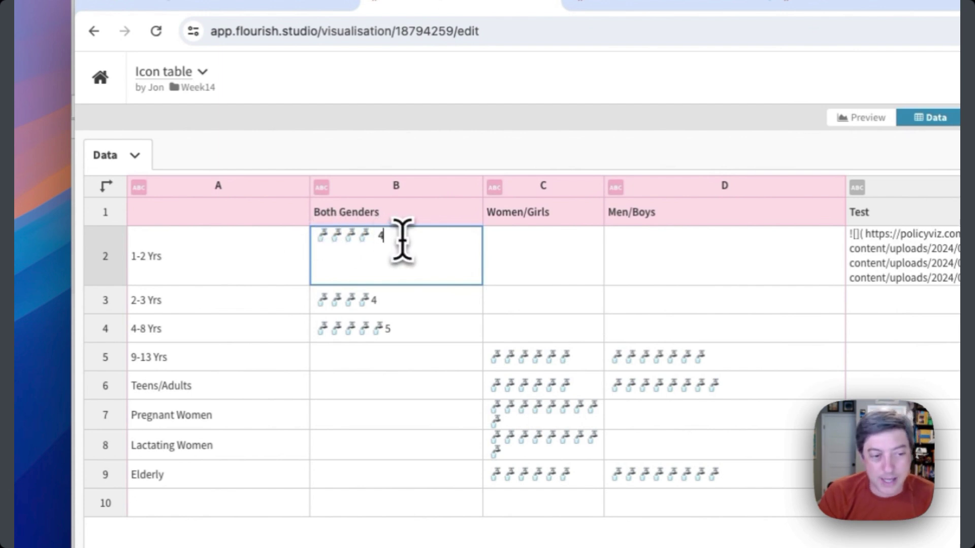
- Search the emoji picker for "glass" and "water", examine the droplet and faucet emojis, and view the Icon table's preview
{"action": "key", "text": "ctrl+super+space"}
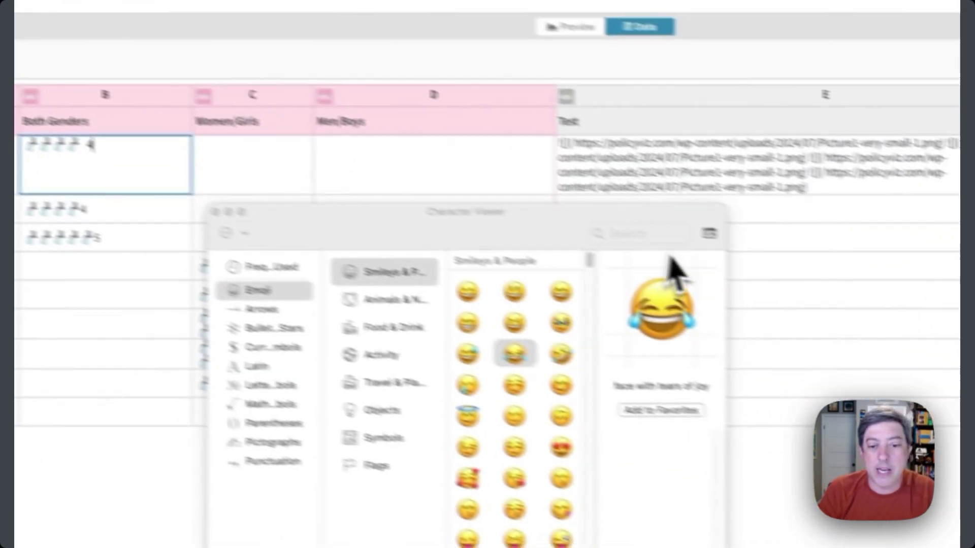
{"action": "type", "text": "glass"}
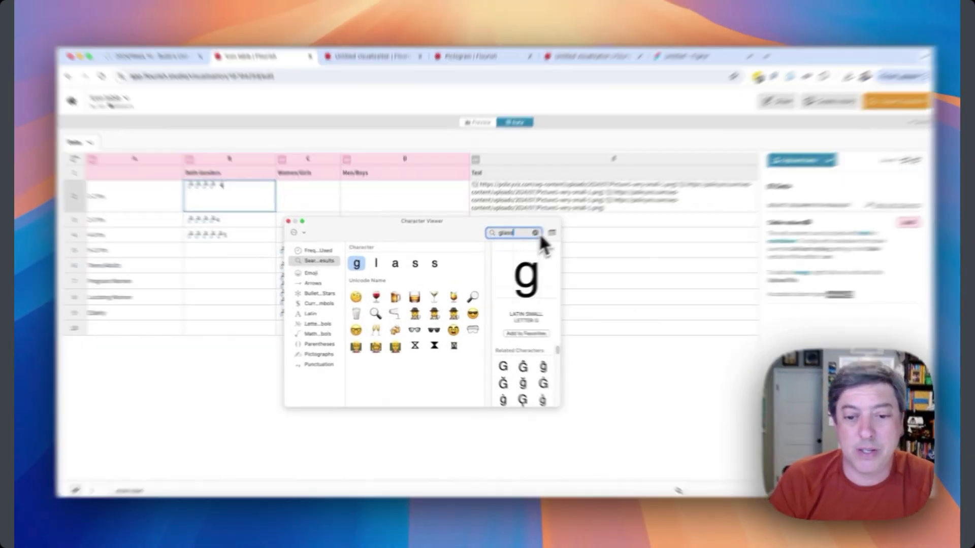
{"action": "double_click", "coordinate": [498, 238]}
{"action": "type", "text": "water"}
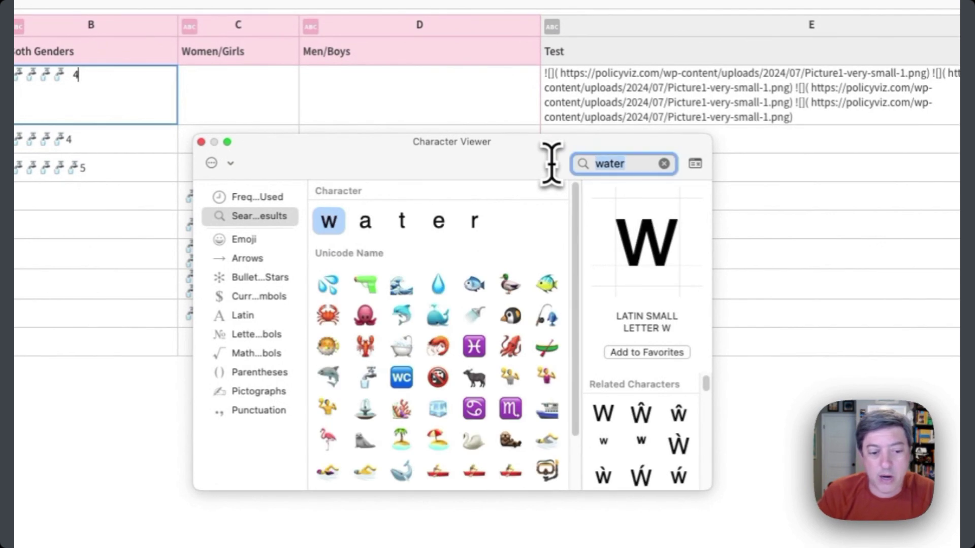
{"action": "left_click", "coordinate": [440, 289]}
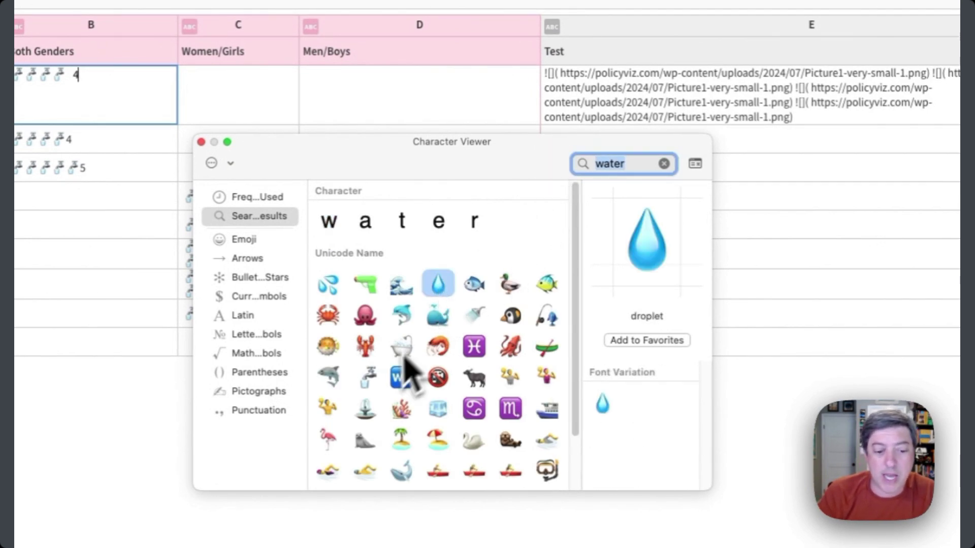
{"action": "left_click", "coordinate": [374, 386]}
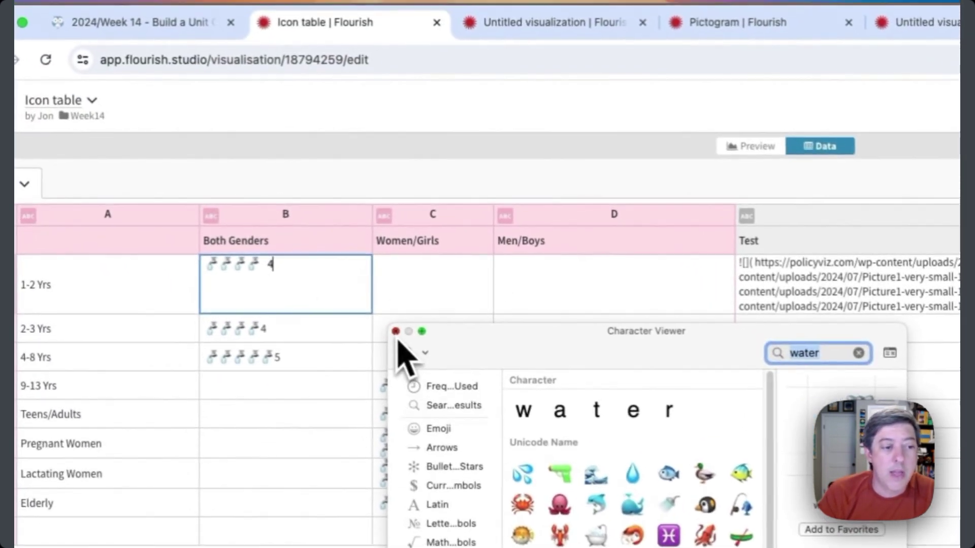
{"action": "left_click", "coordinate": [201, 142]}
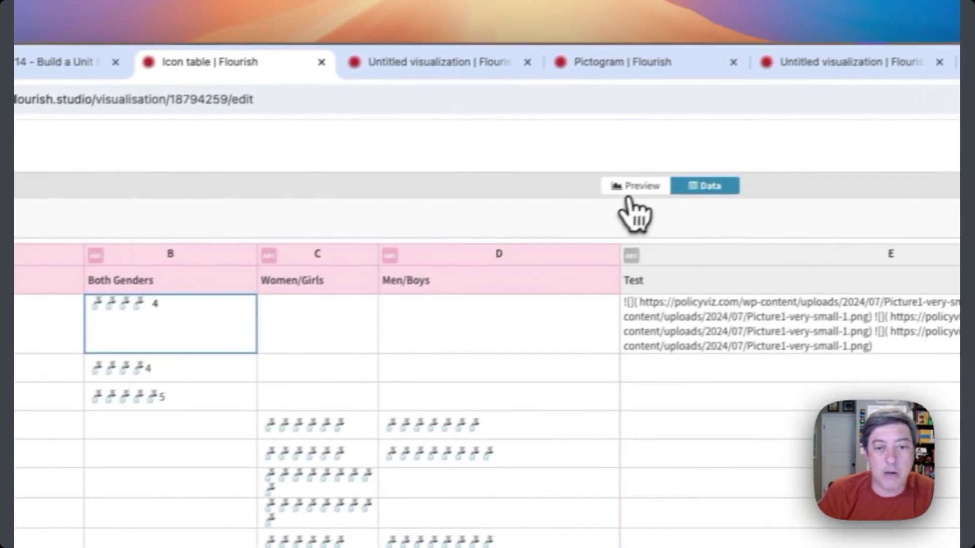
{"action": "left_click", "coordinate": [754, 149]}
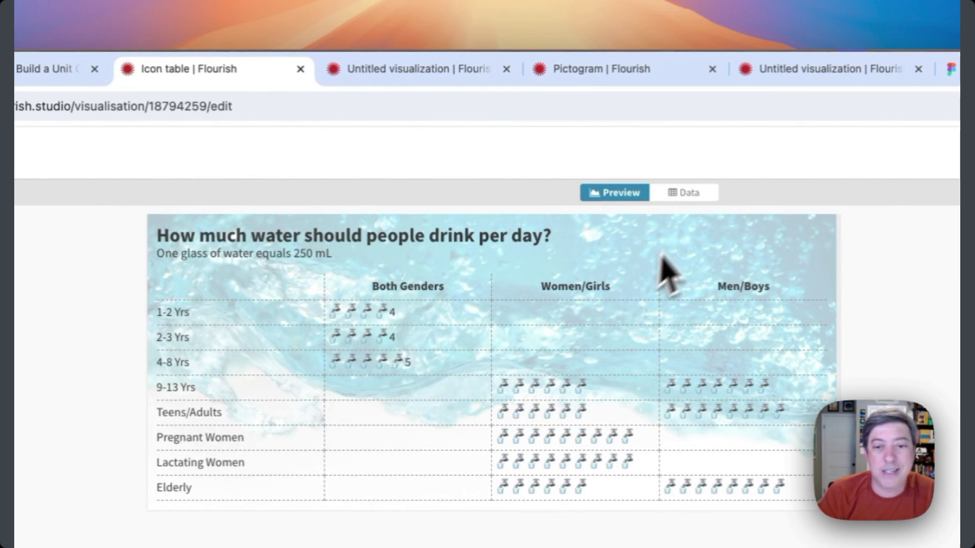
- Delete the numbers after the faucet emojis in the Both Genders cells for 1-2, 2-3 and 4-8 Yrs, and preview the table
{"action": "left_click", "coordinate": [685, 194]}
{"action": "left_click", "coordinate": [200, 354]}
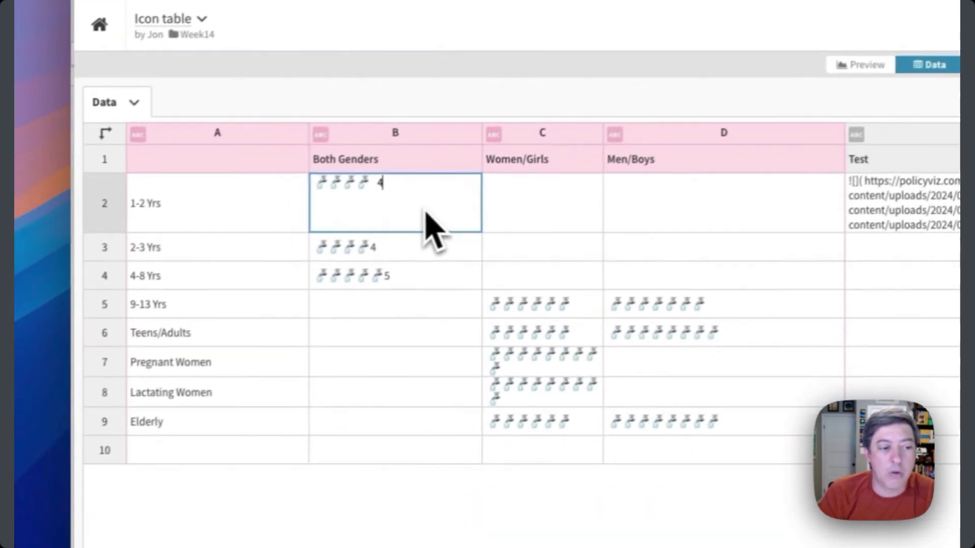
{"action": "double_click", "coordinate": [195, 353]}
{"action": "key", "text": "BackSpace"}
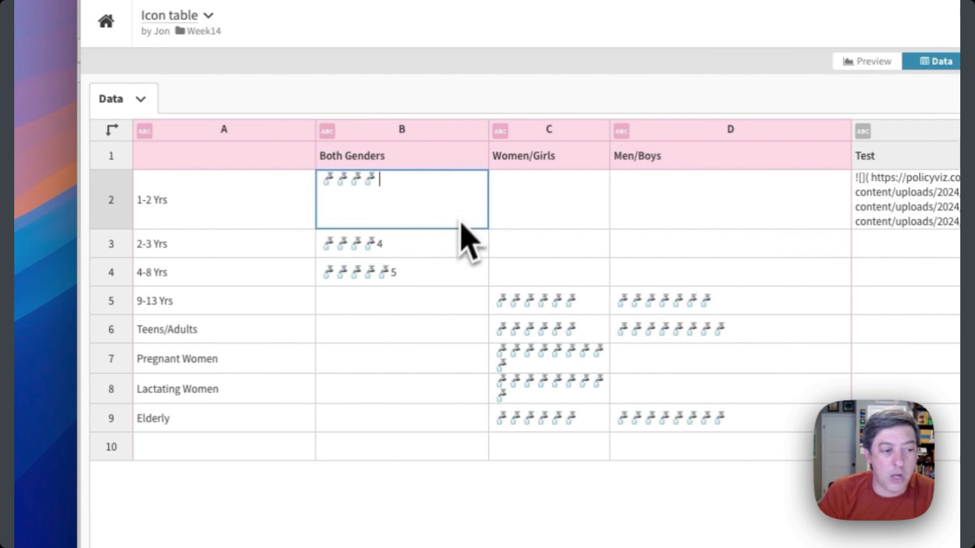
{"action": "left_click", "coordinate": [445, 246]}
{"action": "double_click", "coordinate": [439, 244]}
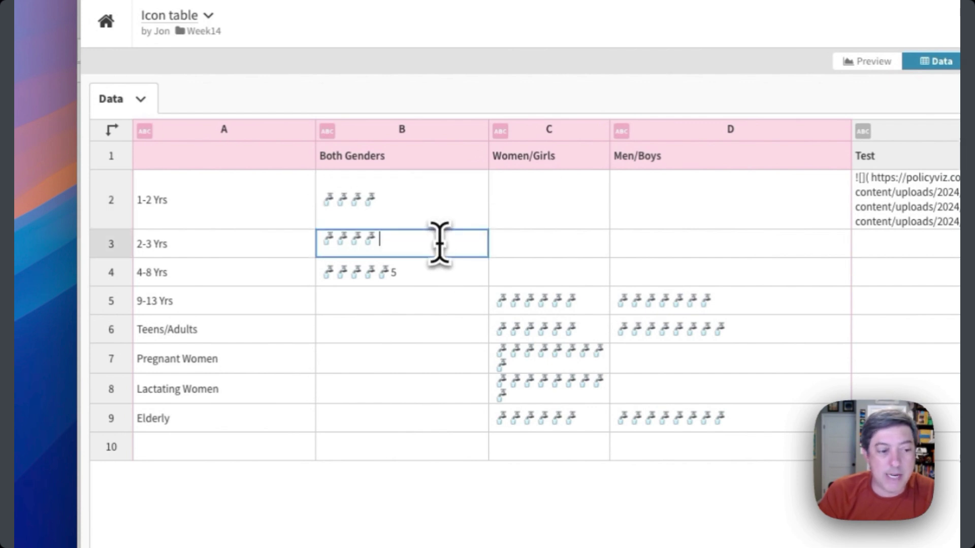
{"action": "left_click", "coordinate": [441, 279]}
{"action": "double_click", "coordinate": [443, 280]}
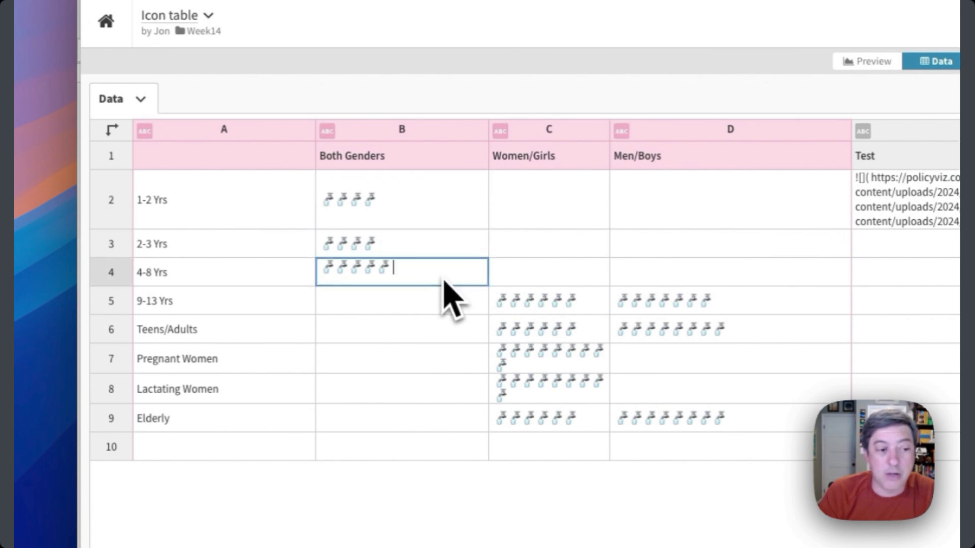
{"action": "key", "text": "Return"}
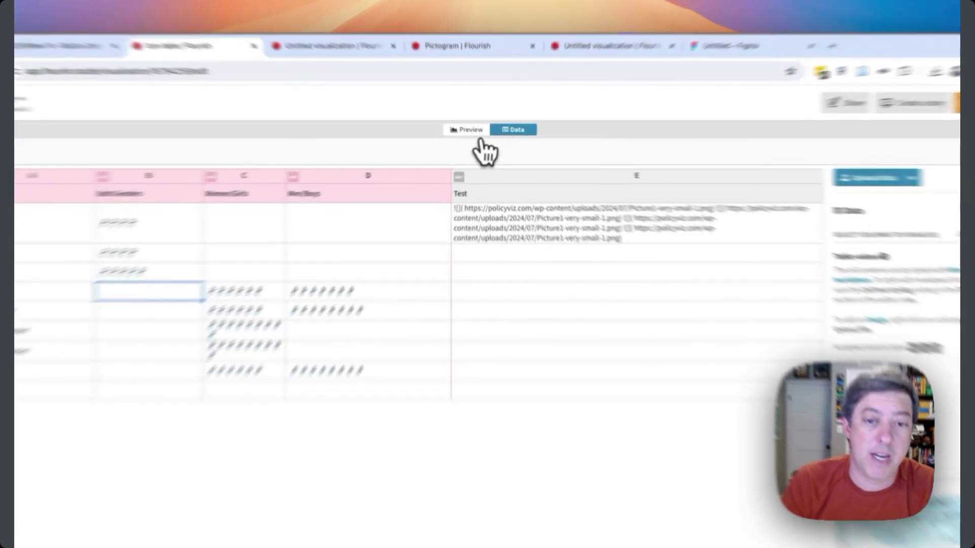
{"action": "left_click", "coordinate": [475, 131]}
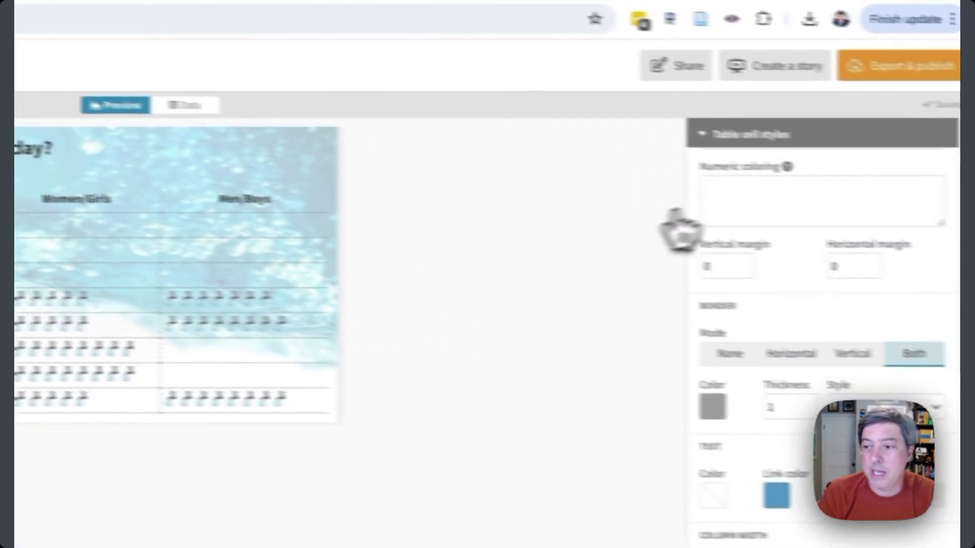
- Examine the Icon table's header cell styles and its table cell styles, including border and text options
{"action": "left_click", "coordinate": [658, 136]}
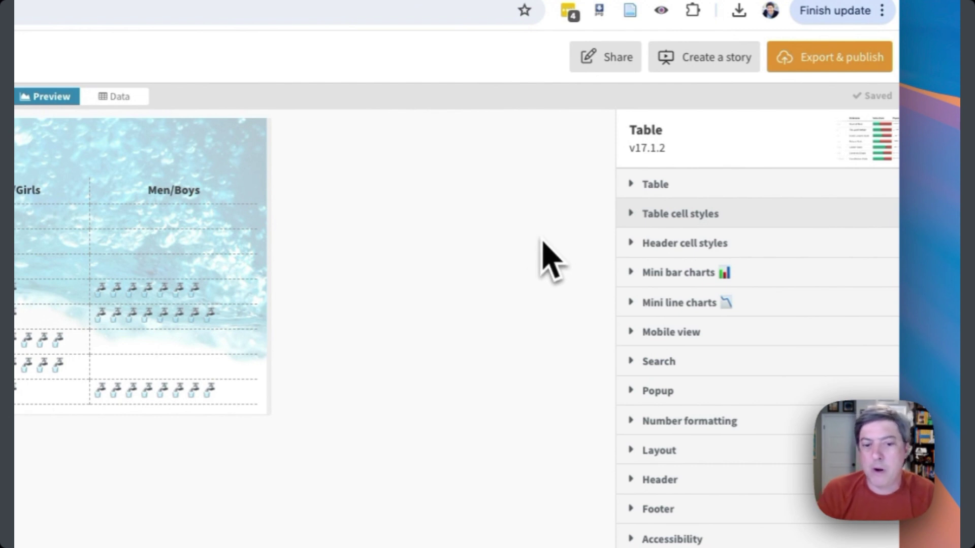
{"action": "left_click", "coordinate": [648, 245]}
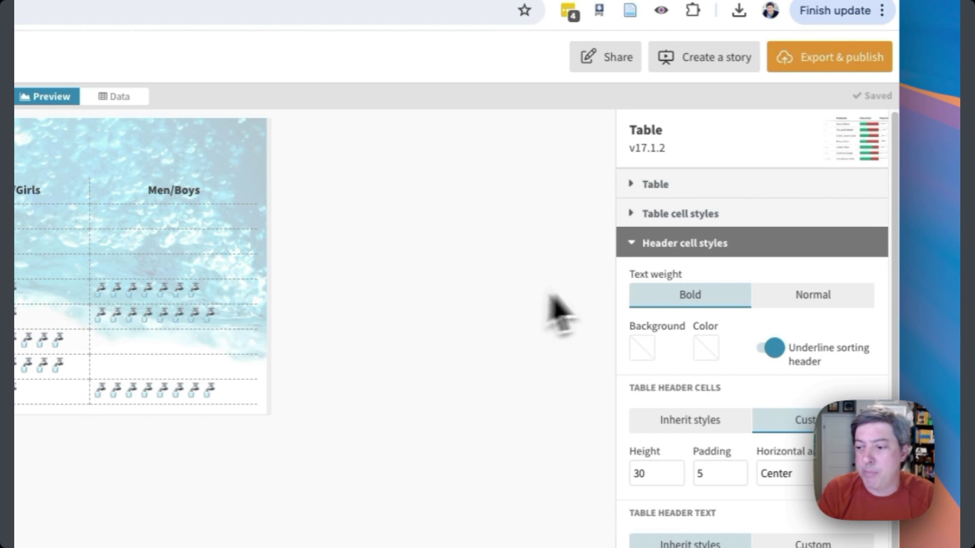
{"action": "left_click", "coordinate": [631, 249]}
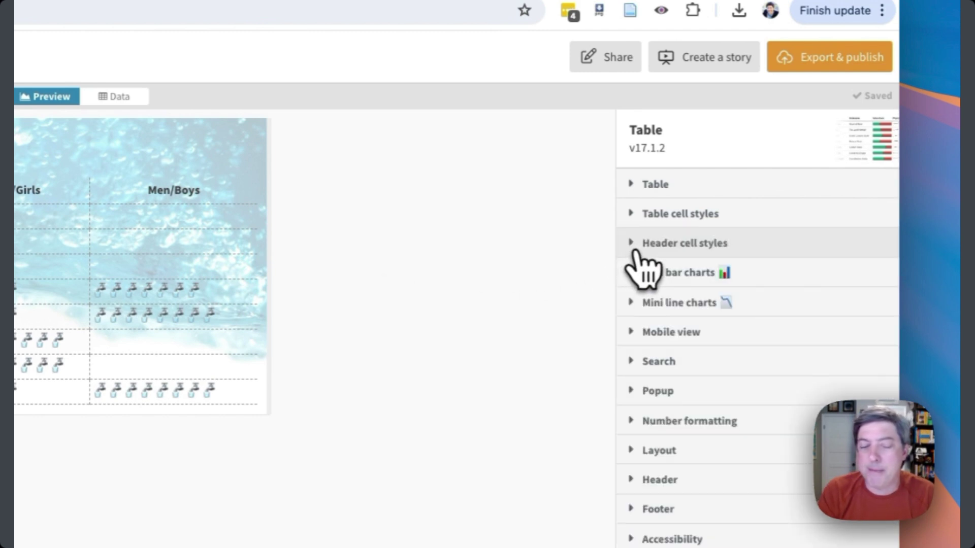
{"action": "left_click", "coordinate": [639, 220]}
{"action": "scroll", "coordinate": [670, 355], "scroll_direction": "down", "scroll_amount": 10}
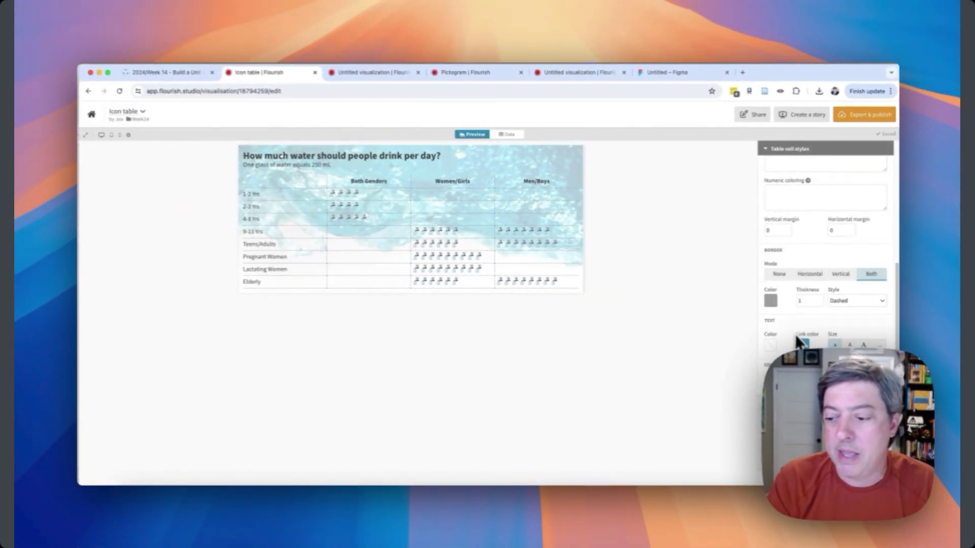
{"action": "scroll", "coordinate": [771, 204], "scroll_direction": "up", "scroll_amount": 3}
{"action": "left_click", "coordinate": [770, 198]}
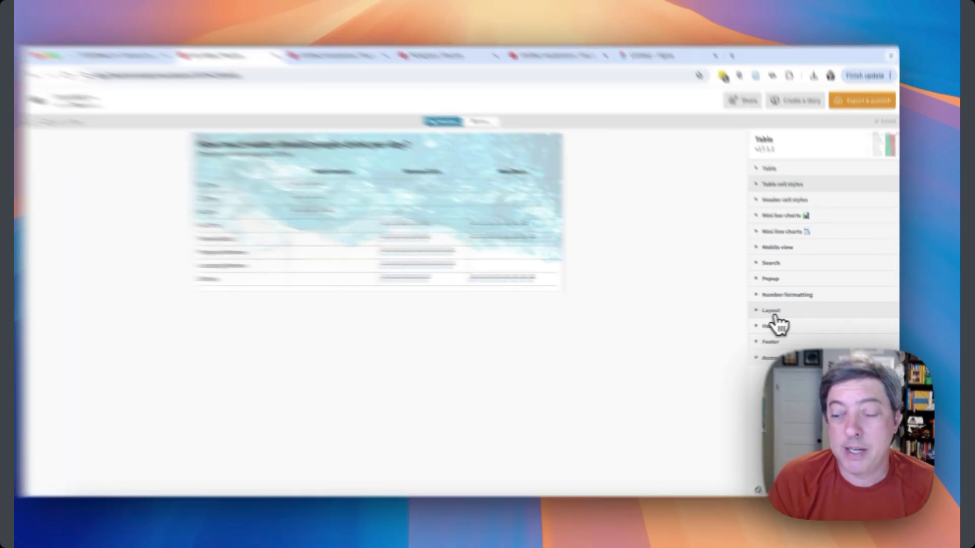
- Examine the Icon table's Layout background settings and the image upload file browser, closing the browser without choosing a file
{"action": "left_click", "coordinate": [780, 315]}
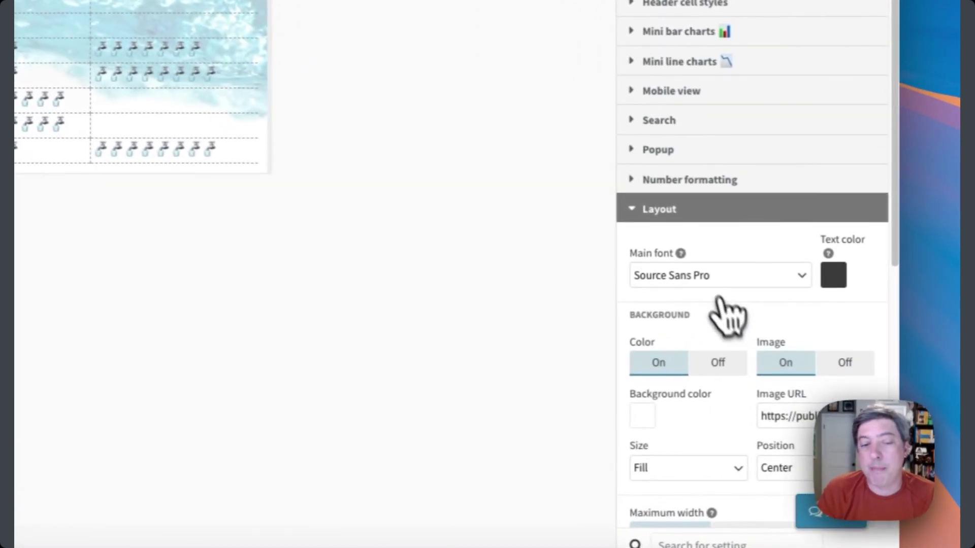
{"action": "left_click", "coordinate": [459, 155]}
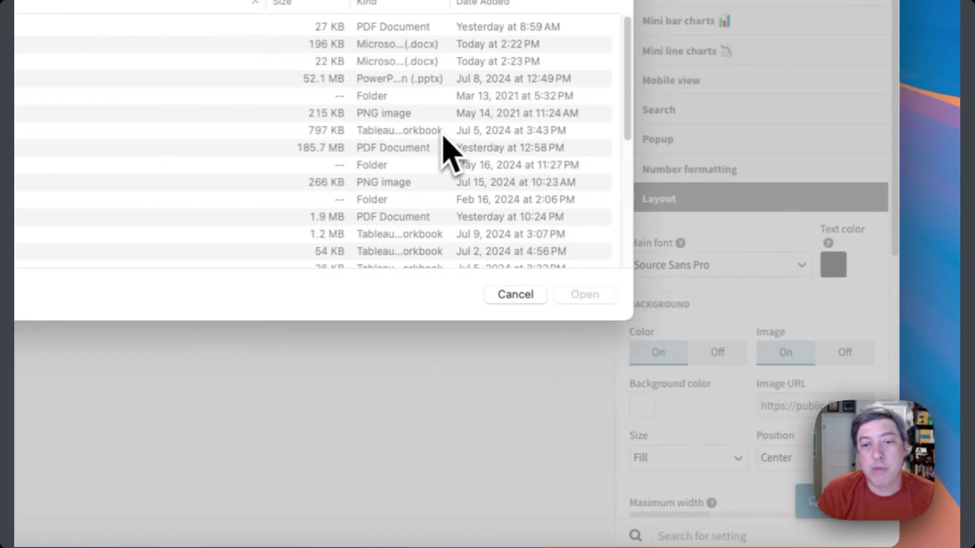
{"action": "left_click", "coordinate": [520, 304]}
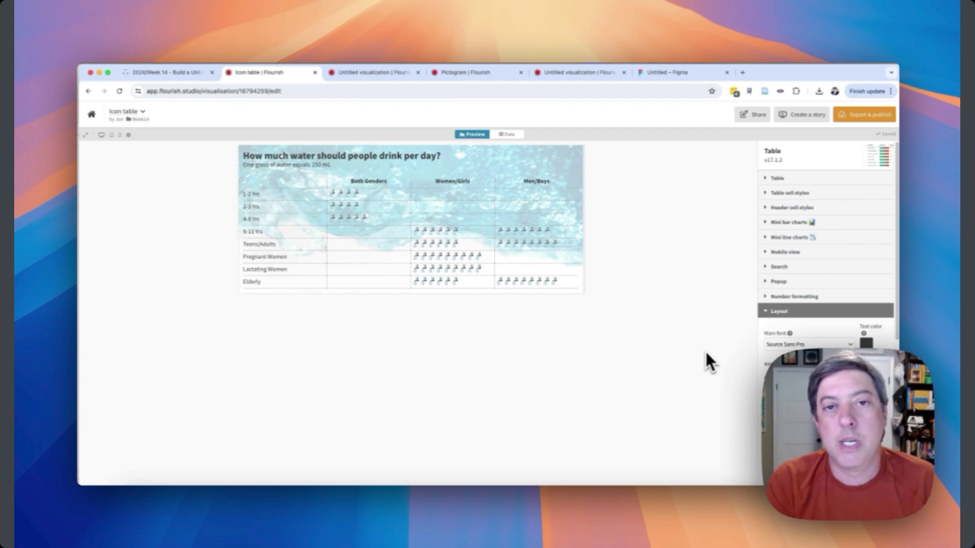
- Switch to PowerPoint, move the translucent white rectangle off the water picture, and rotate the picture upside down
{"action": "key", "text": "super+Tab"}
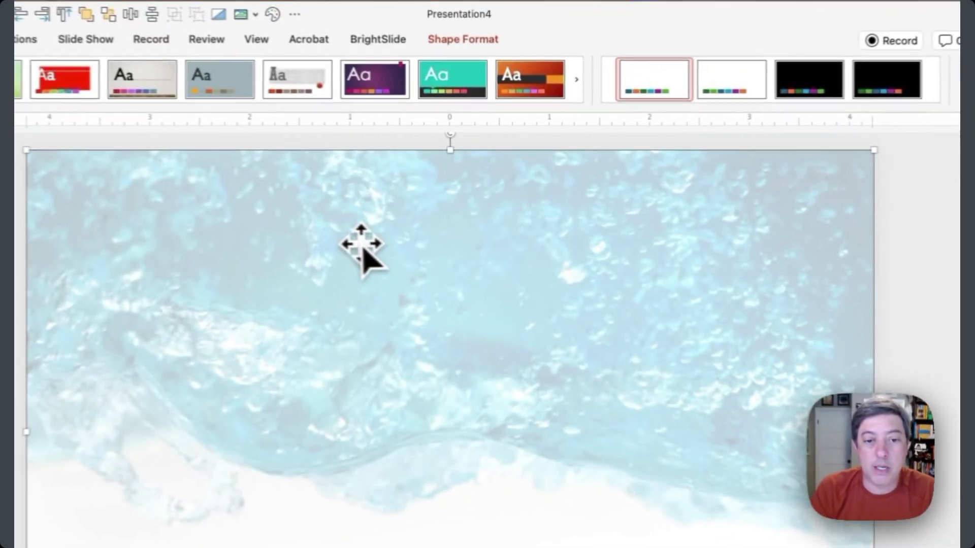
{"action": "left_click_drag", "start_coordinate": [391, 178], "coordinate": [540, 250]}
{"action": "left_click_drag", "start_coordinate": [546, 355], "coordinate": [467, 292]}
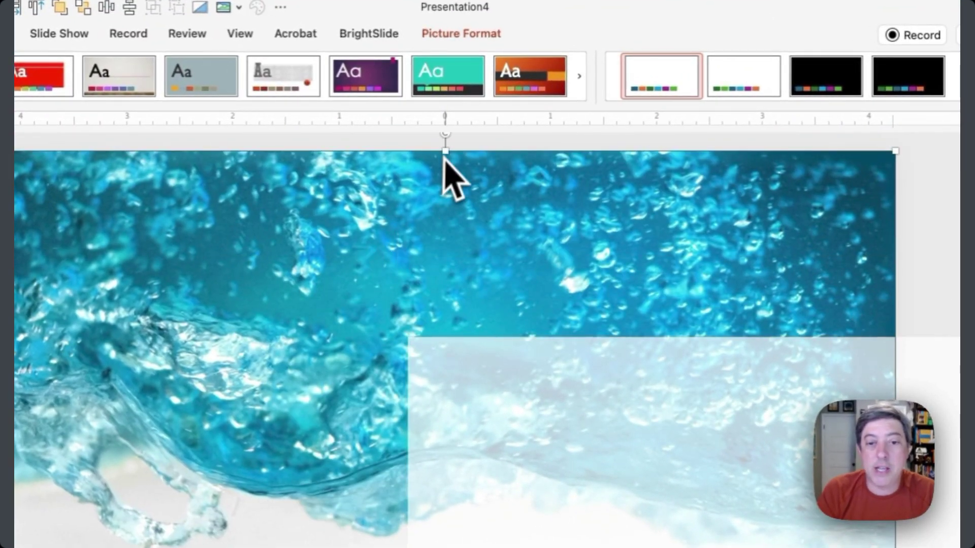
{"action": "left_click_drag", "start_coordinate": [447, 136], "coordinate": [299, 547]}
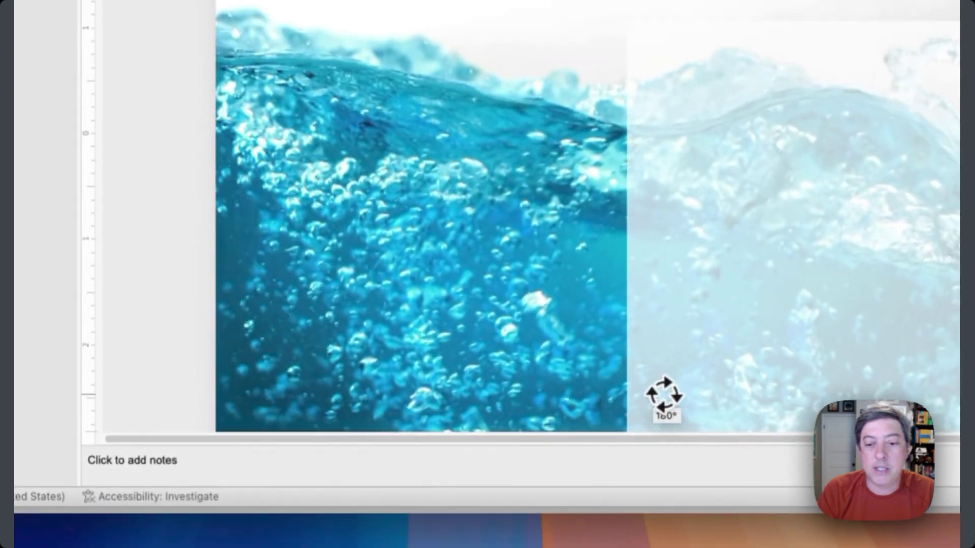
- Rotate the water picture back to its original orientation and realign the translucent white rectangle over the whole picture
{"action": "left_click_drag", "start_coordinate": [662, 387], "coordinate": [666, 0]}
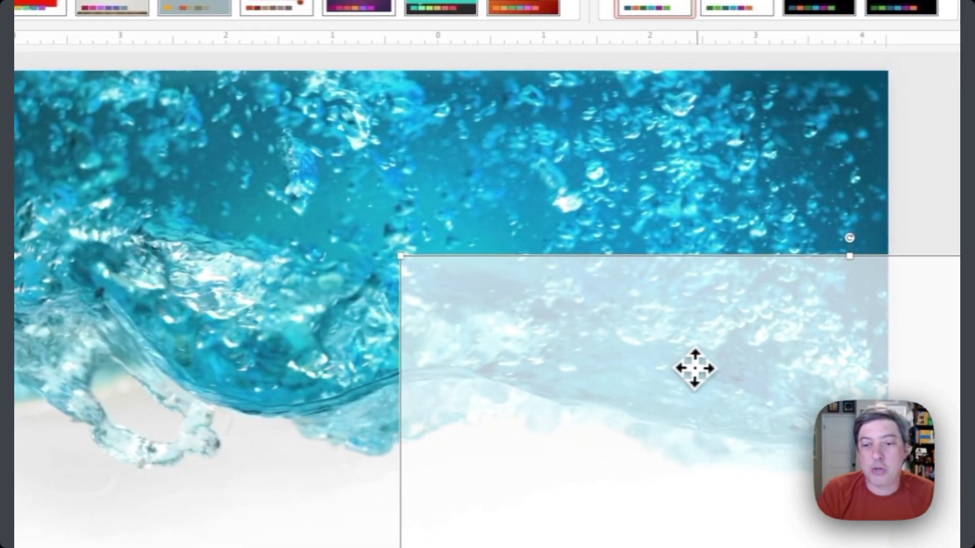
{"action": "left_click_drag", "start_coordinate": [941, 379], "coordinate": [667, 309]}
{"action": "left_click_drag", "start_coordinate": [415, 301], "coordinate": [284, 181]}
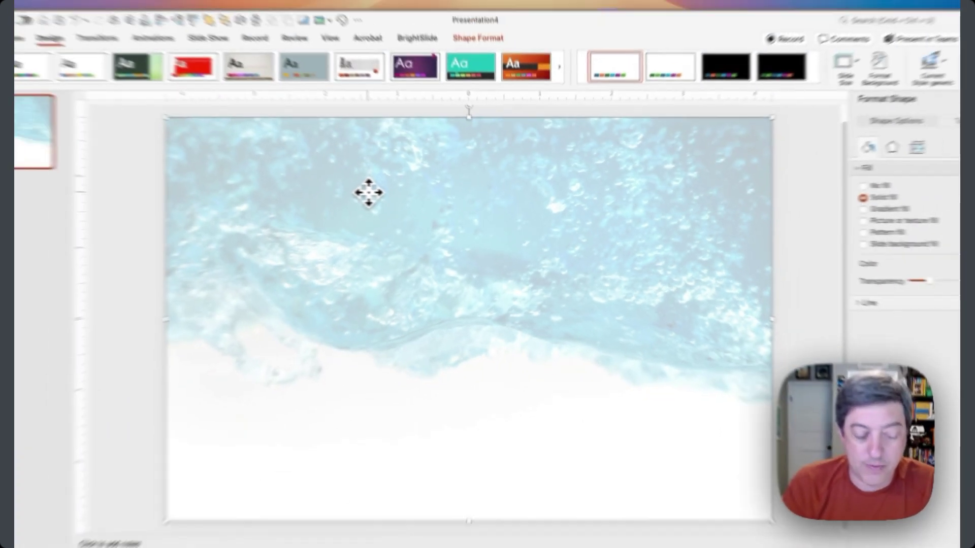
- Switch back to the Icon table in Flourish, republish it with its latest changes, and close the publishing options
{"action": "key", "text": "super+Tab"}
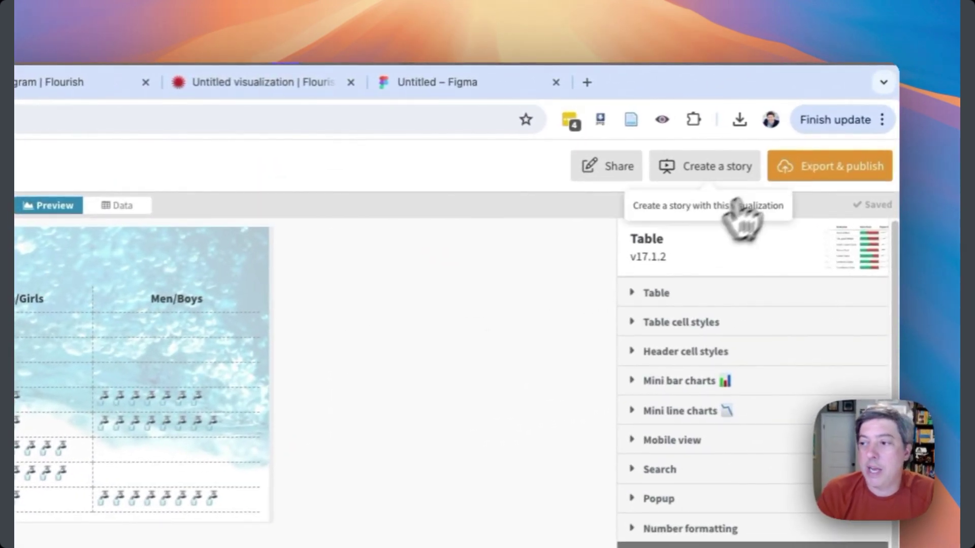
{"action": "left_click", "coordinate": [854, 117]}
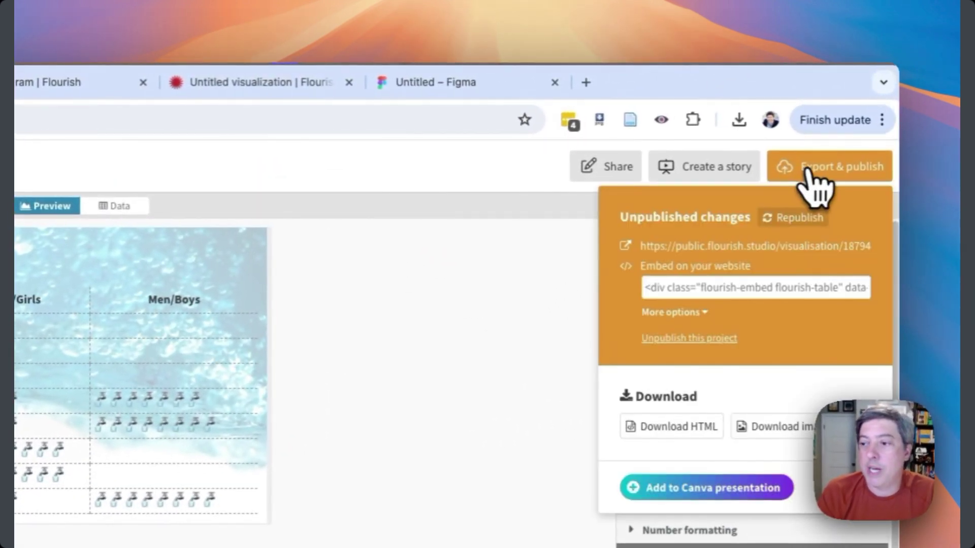
{"action": "left_click", "coordinate": [797, 218]}
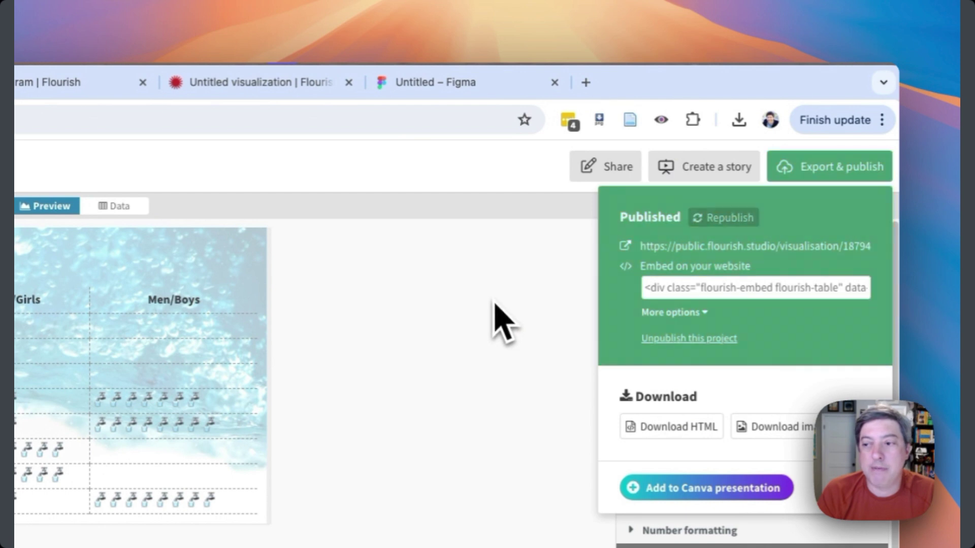
{"action": "left_click", "coordinate": [496, 304]}
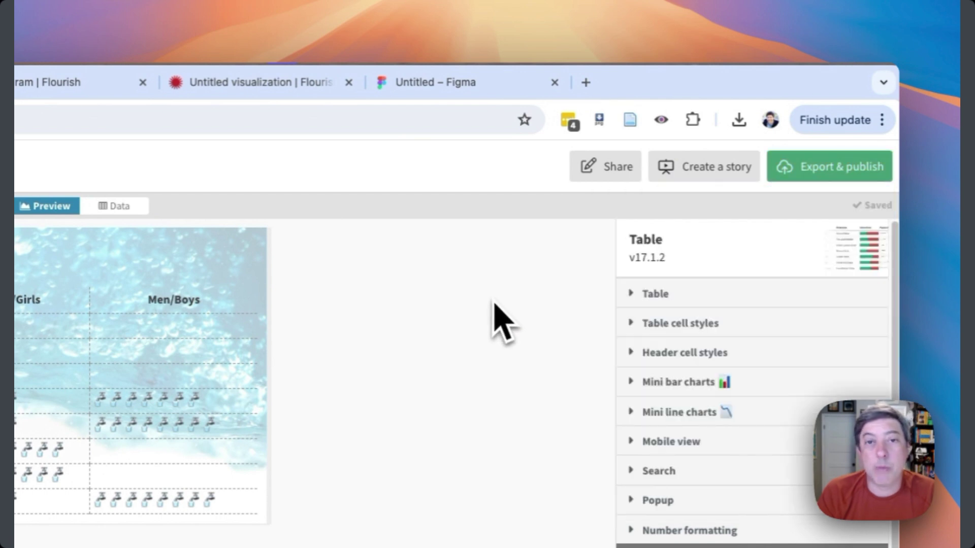